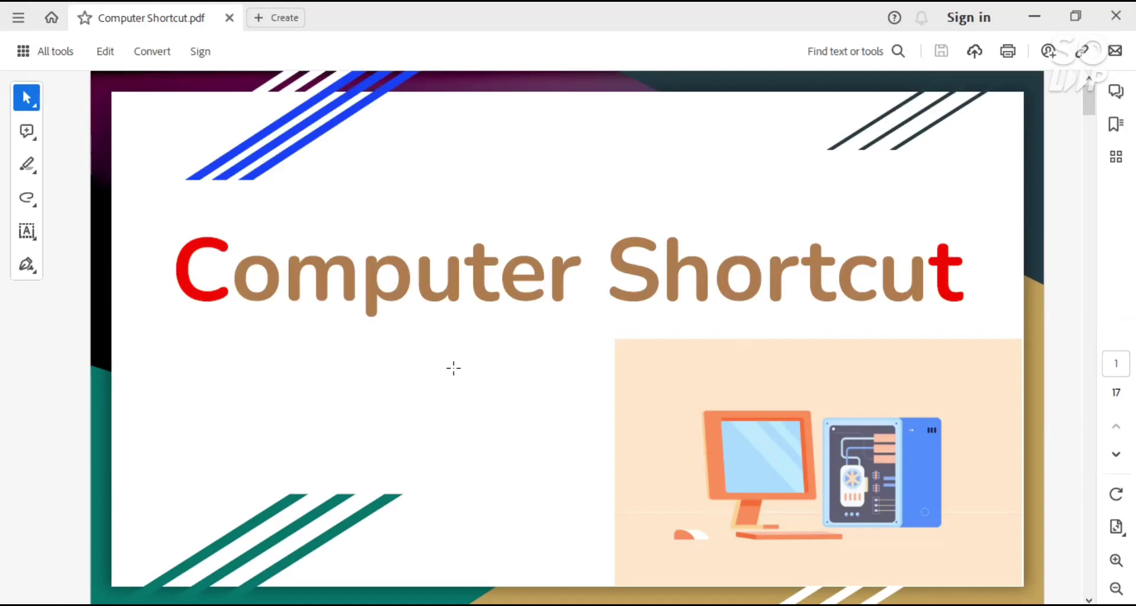
Scroll the shortcut PDF to the Ctrl + A page, then switch to A.docx in Word
scroll(454, 368, "down", 3)
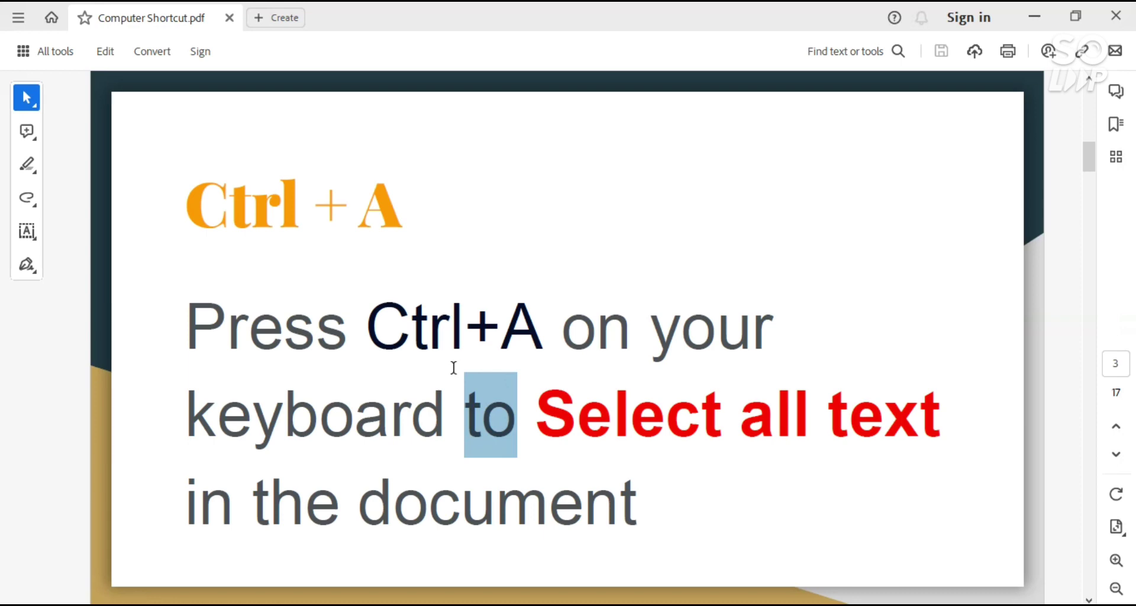
left_click(224, 550)
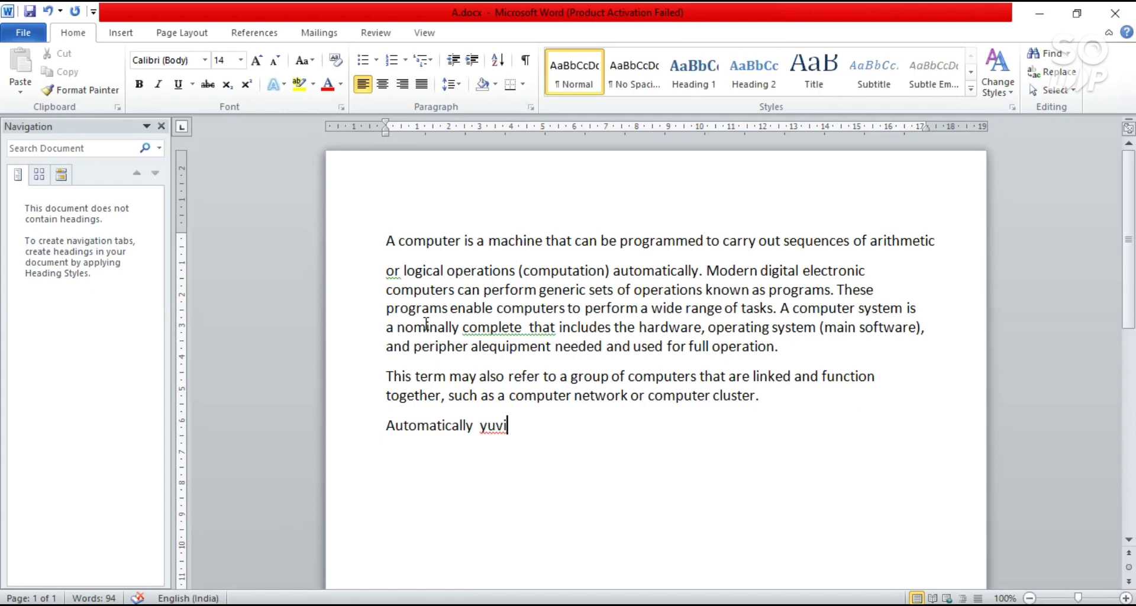
Try select-all with Ctrl+A, then select 'computers' in the first paragraph and bold it
left_click(385, 294)
key("ctrl+Right")
key("ctrl+Right")
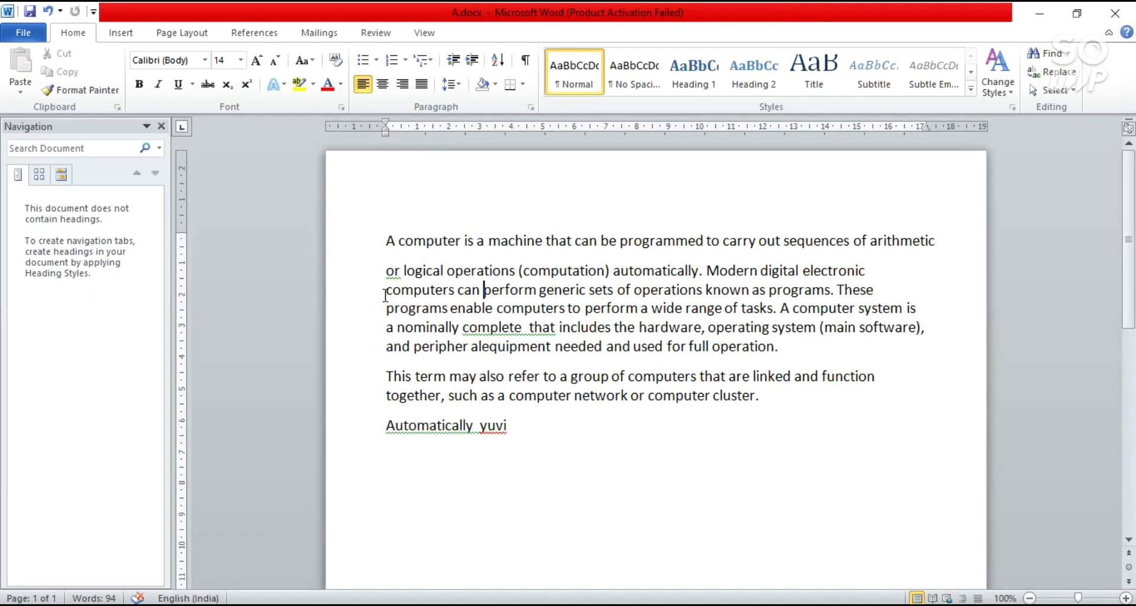
key("ctrl+a")
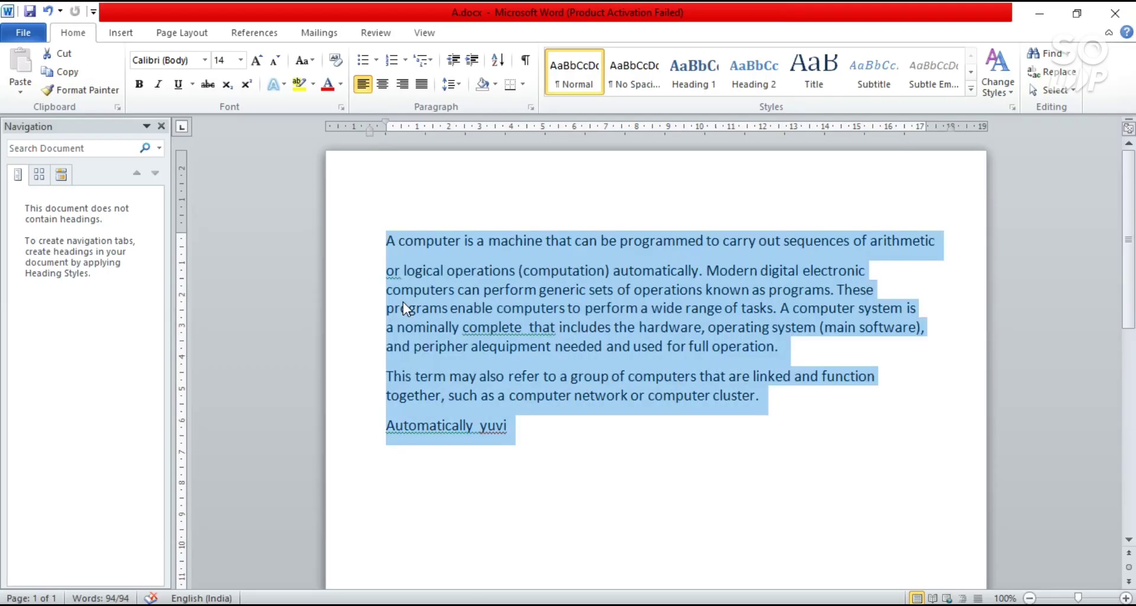
left_click(451, 307)
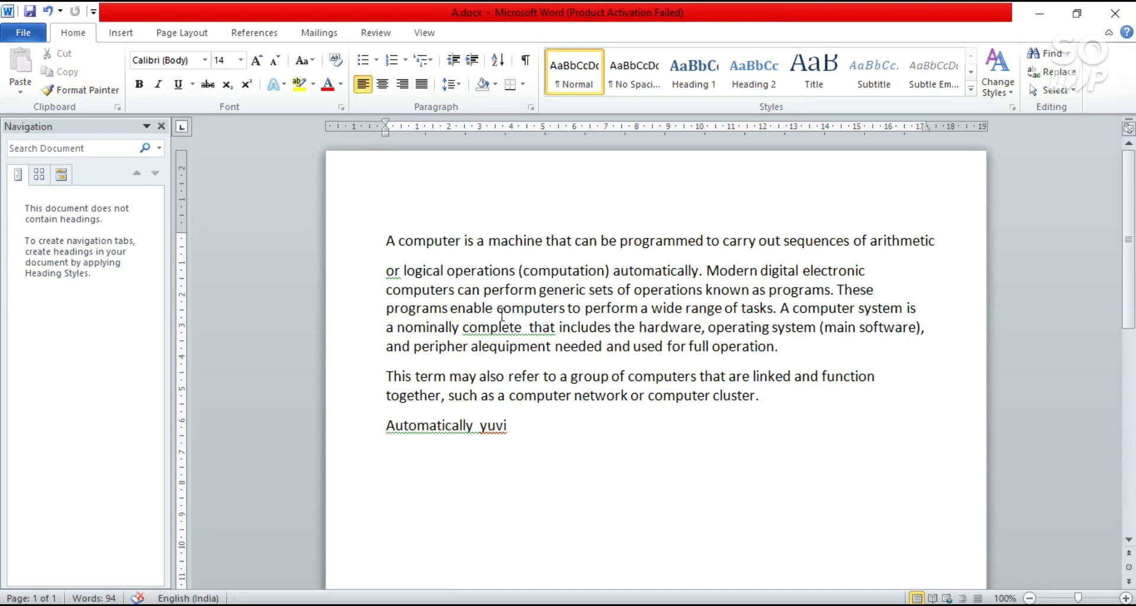
left_click(498, 309)
key("shift+Right")
key("shift+Right")
key("shift+Right")
key("shift+Right")
key("shift+Right")
key("shift+Right")
key("shift+Right")
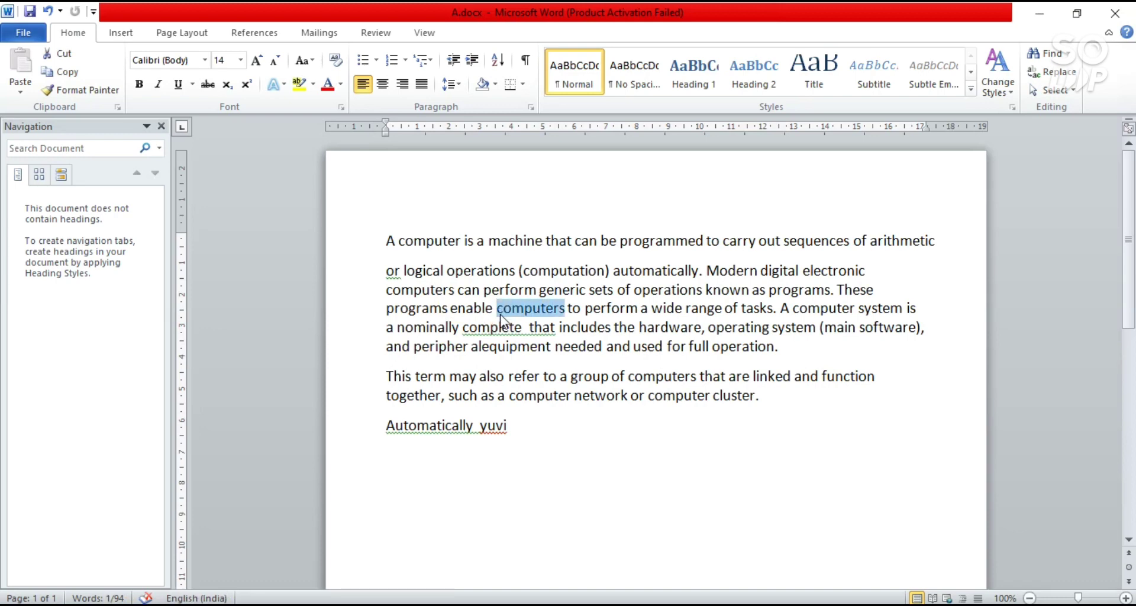
key("ctrl+b")
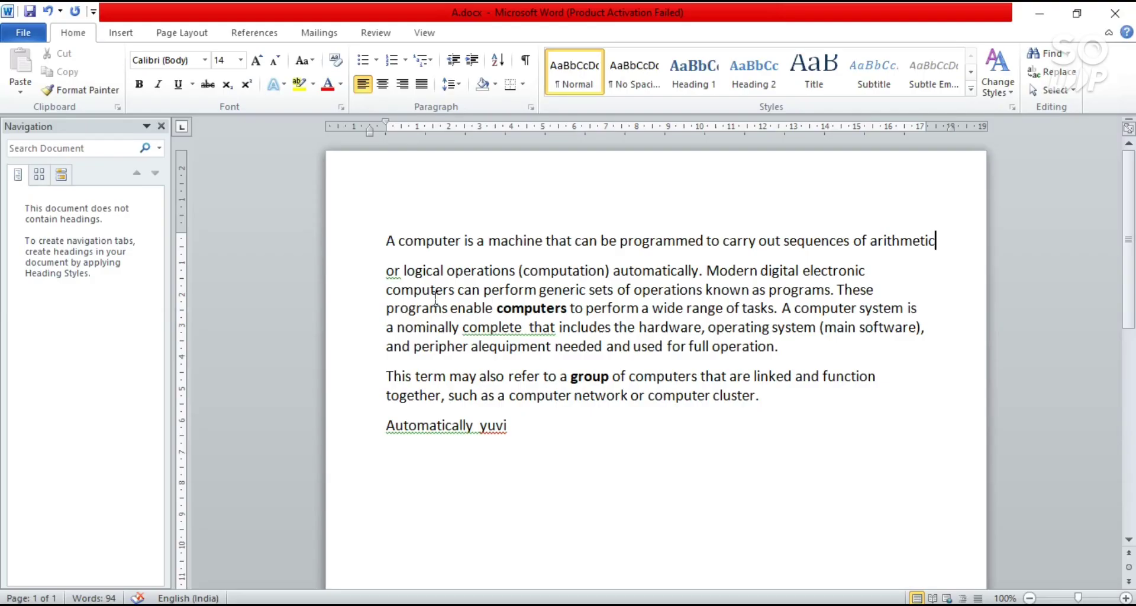
Copy the bold word 'computers' onto the end of the last line
left_click(498, 307)
key("shift+Right")
key("shift+Right")
key("shift+Right")
key("shift+Right")
key("shift+Right")
key("shift+Right")
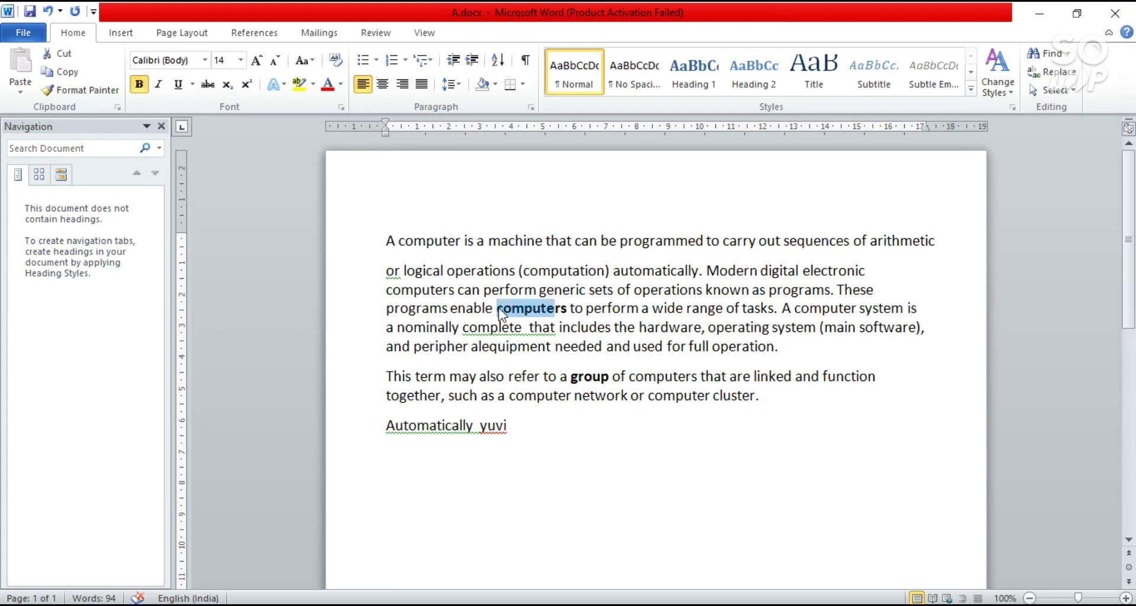
key("shift+Right")
key("shift+Right")
key("ctrl+c")
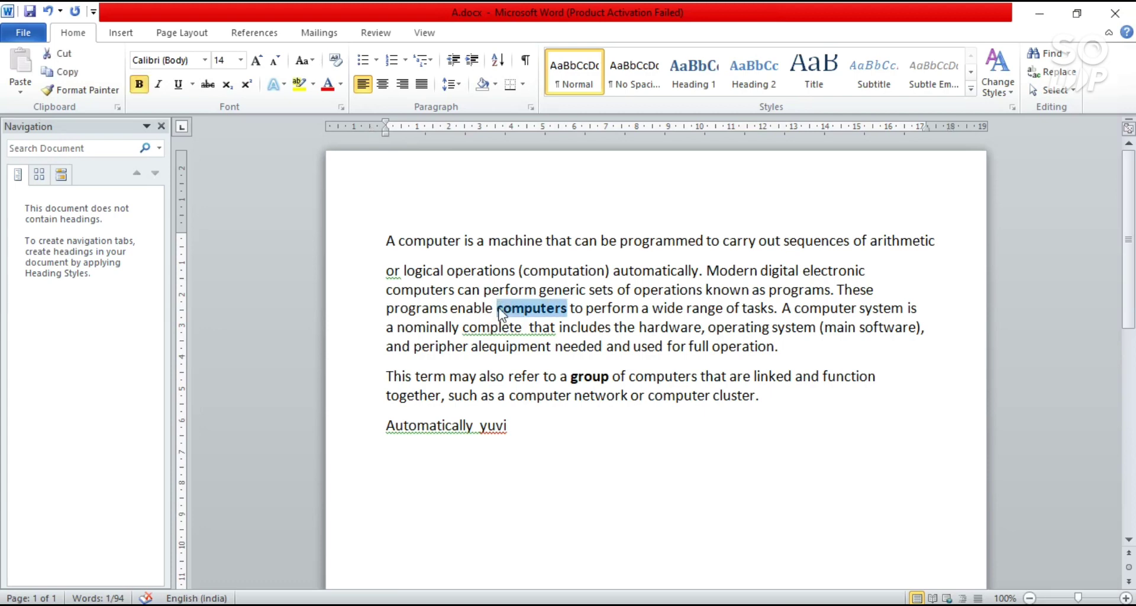
left_click(530, 426)
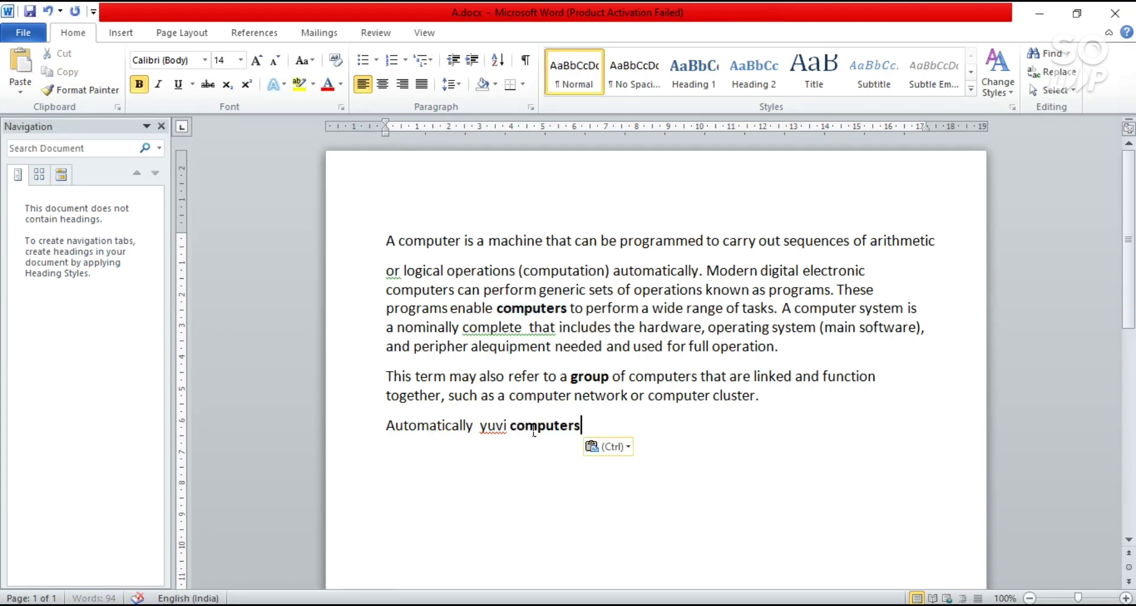
key("ctrl+v")
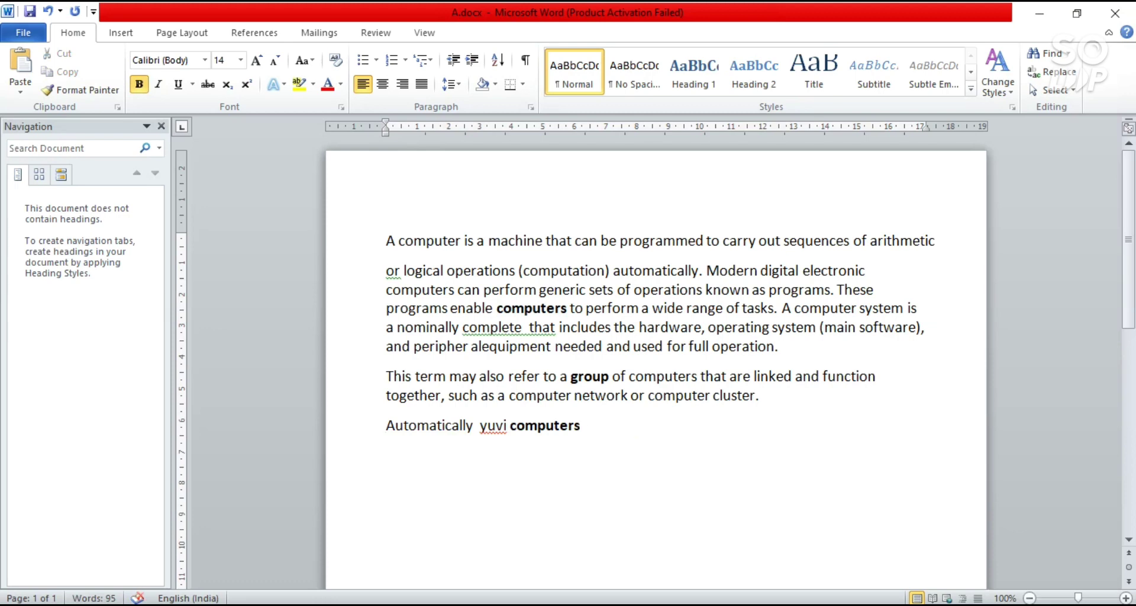
Copy 'computer' from paragraph two and paste it after 'computers' on the last line
key("Up")
key("Left")
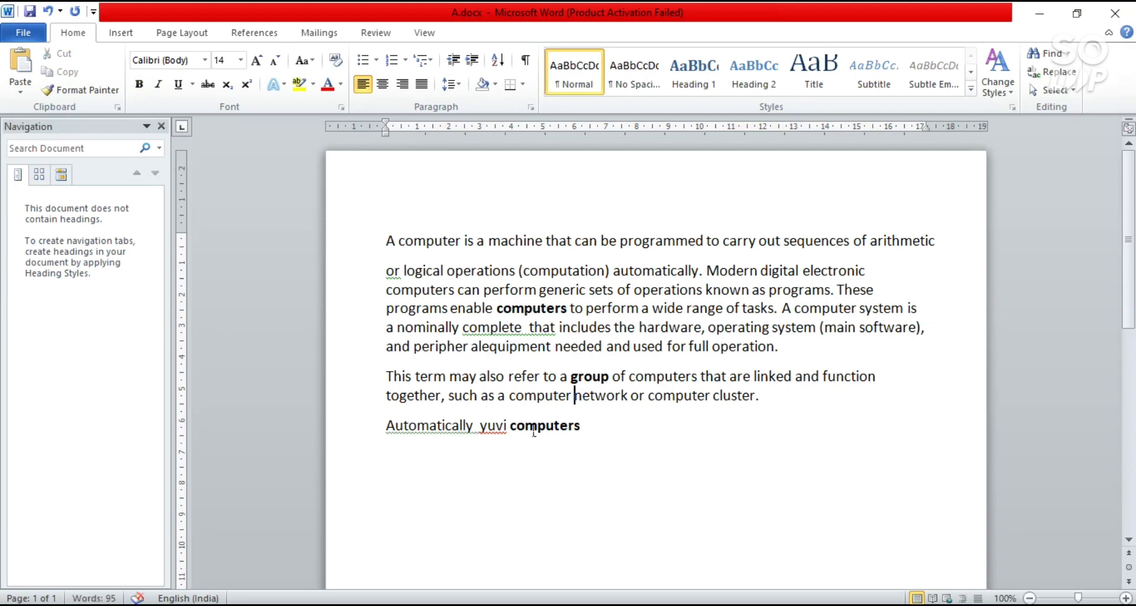
key("Left")
key("Left")
key("Left")
key("Left")
key("Left")
key("Left")
key("Left")
key("Left")
key("shift+Right")
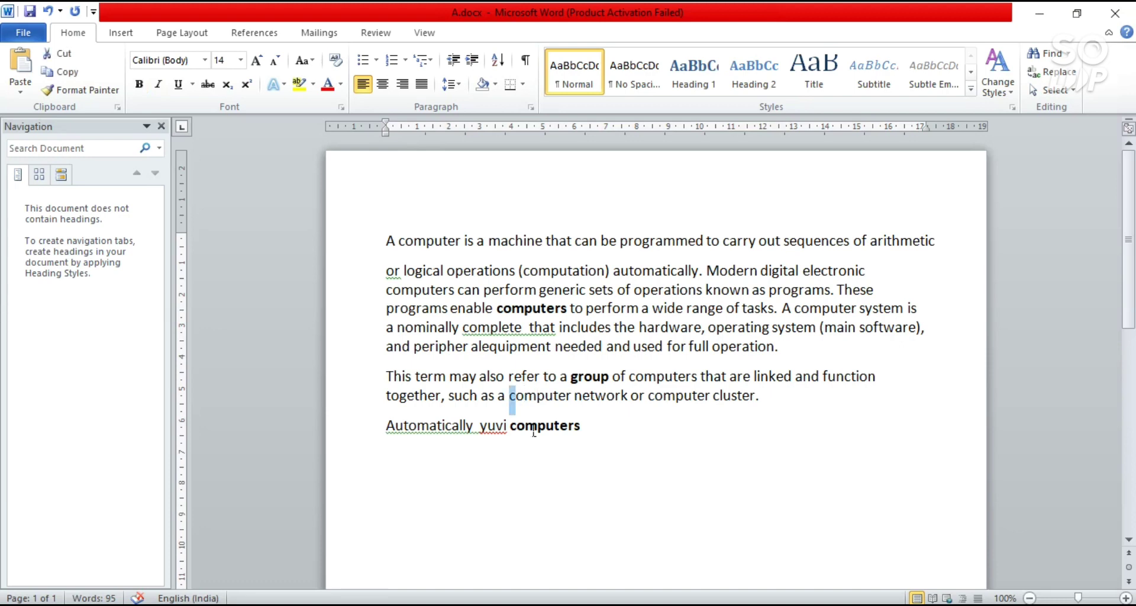
key("shift+Right")
key("shift+Right")
key("shift+Right")
key("shift+Right")
key("shift+Right")
key("ctrl+c")
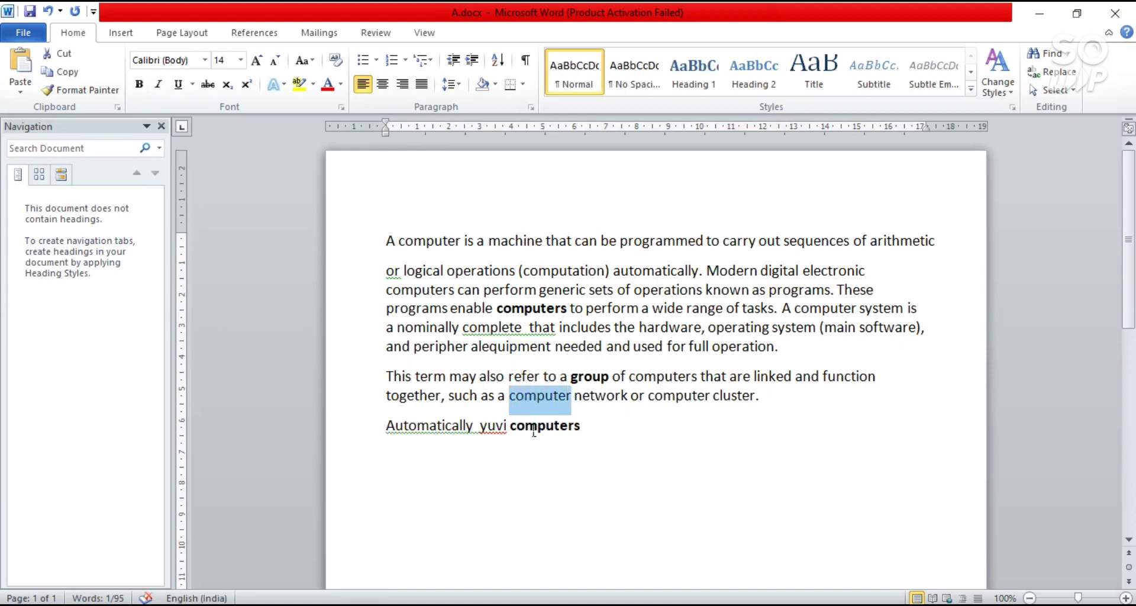
key("Down")
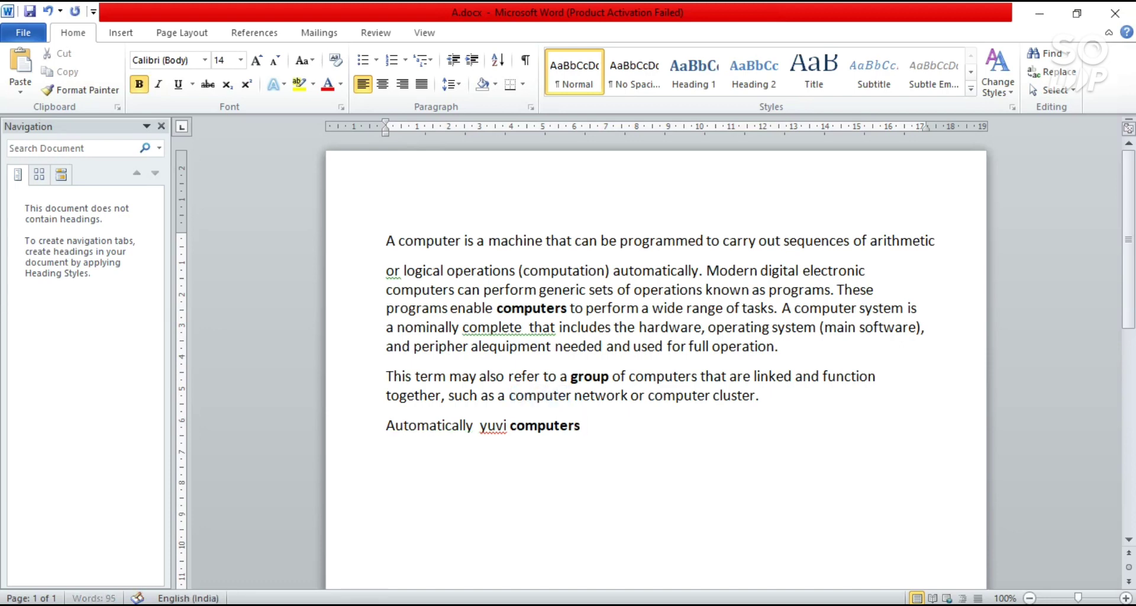
key("ctrl+v")
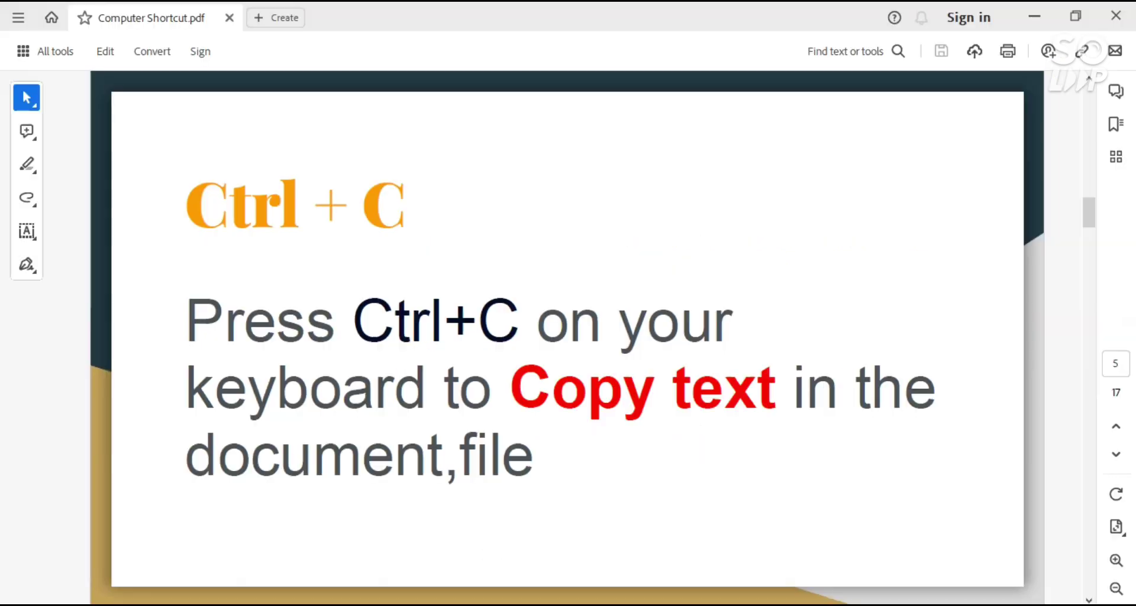
Scroll the shortcut PDF from the Ctrl + C page to the Ctrl + F find page
scroll(369, 365, "down", 3)
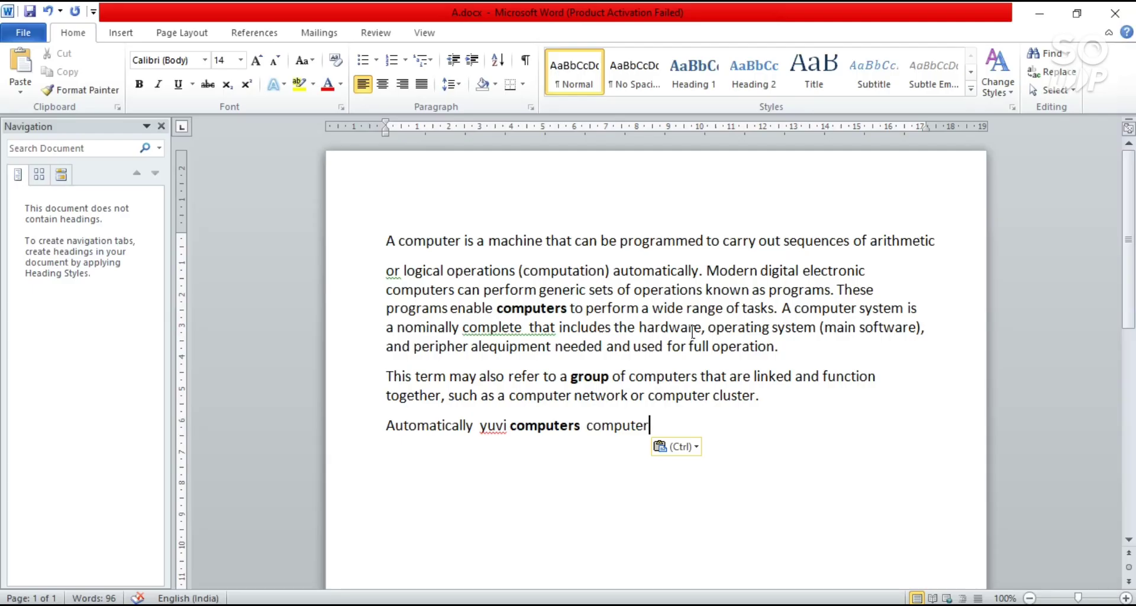
Search the document for 'the' to highlight its 3 matches, then bring up Go To options
key("ctrl+f")
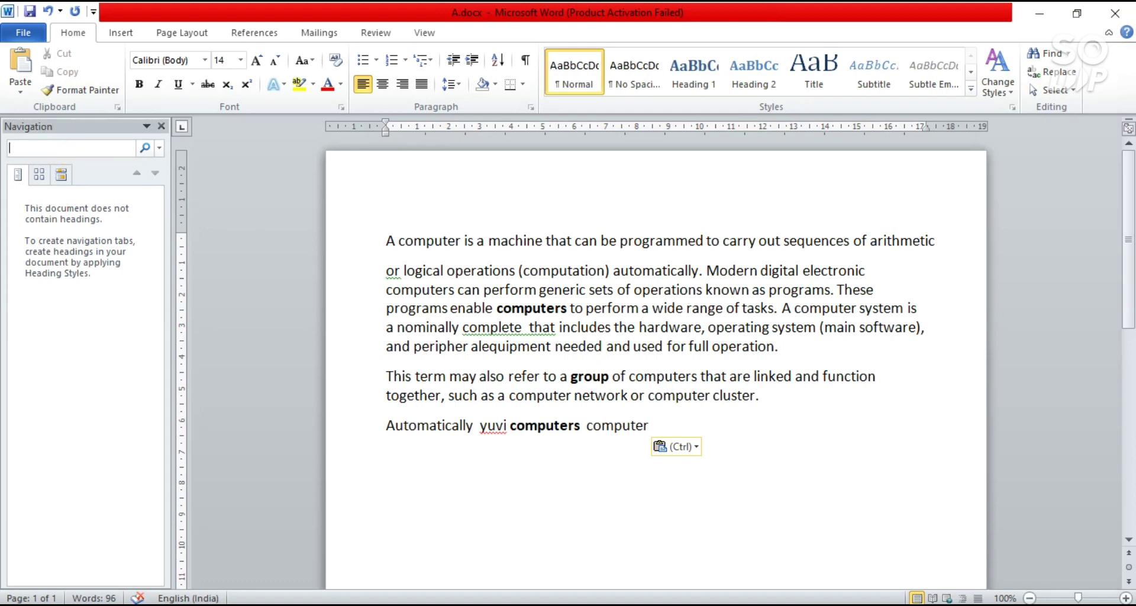
type("y")
key("BackSpace")
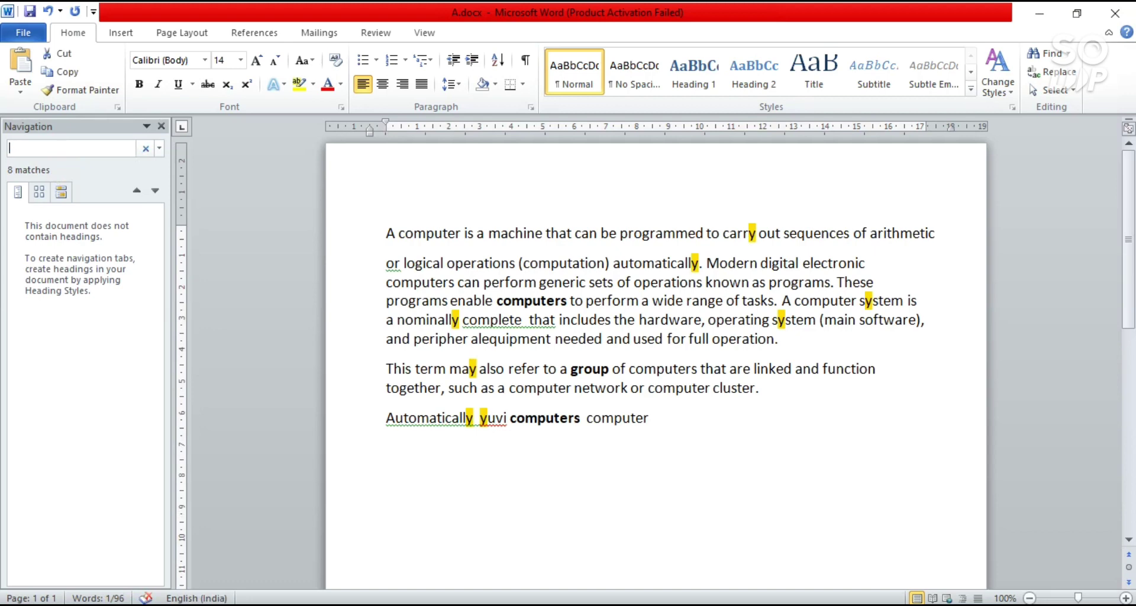
type("the")
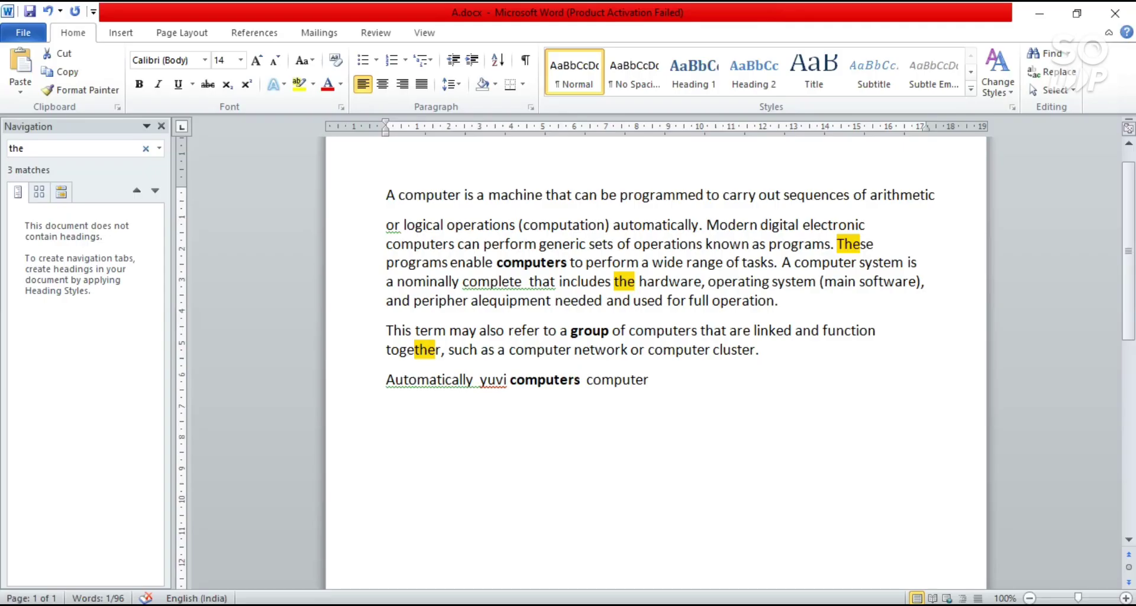
key("ctrl+v")
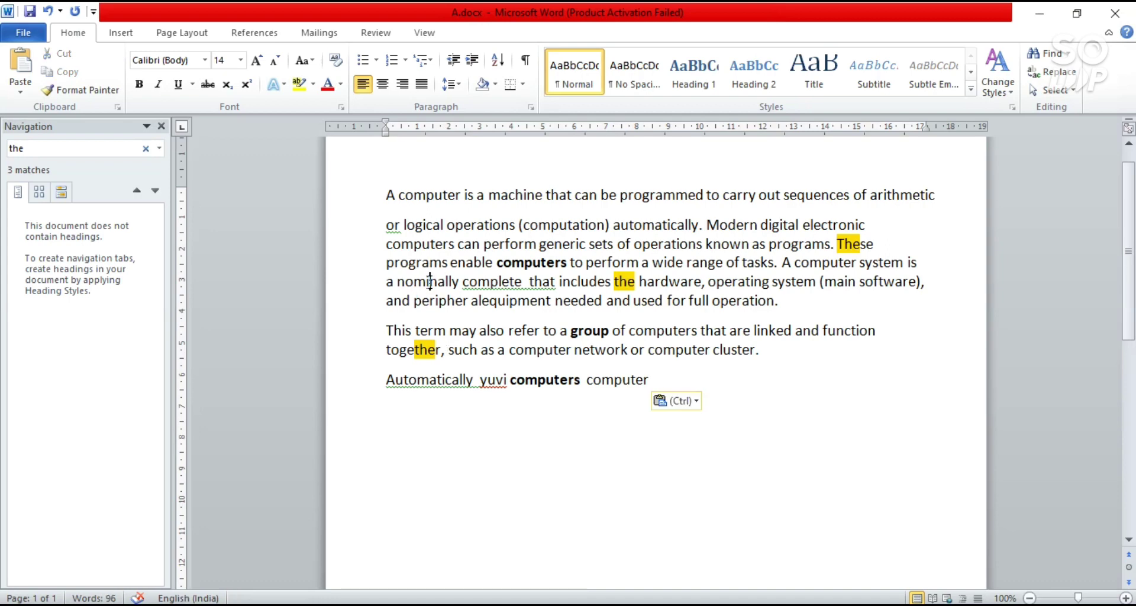
left_click(427, 281)
key("ctrl+g")
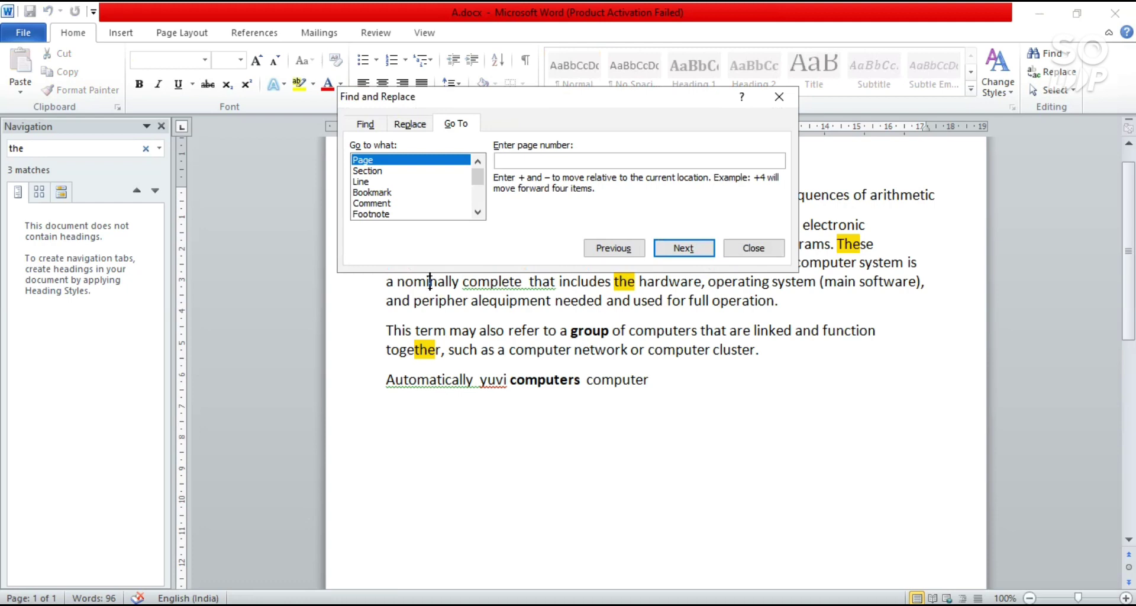
Go to page 3 and close the Find and Replace dialog
left_click(555, 156)
type("3")
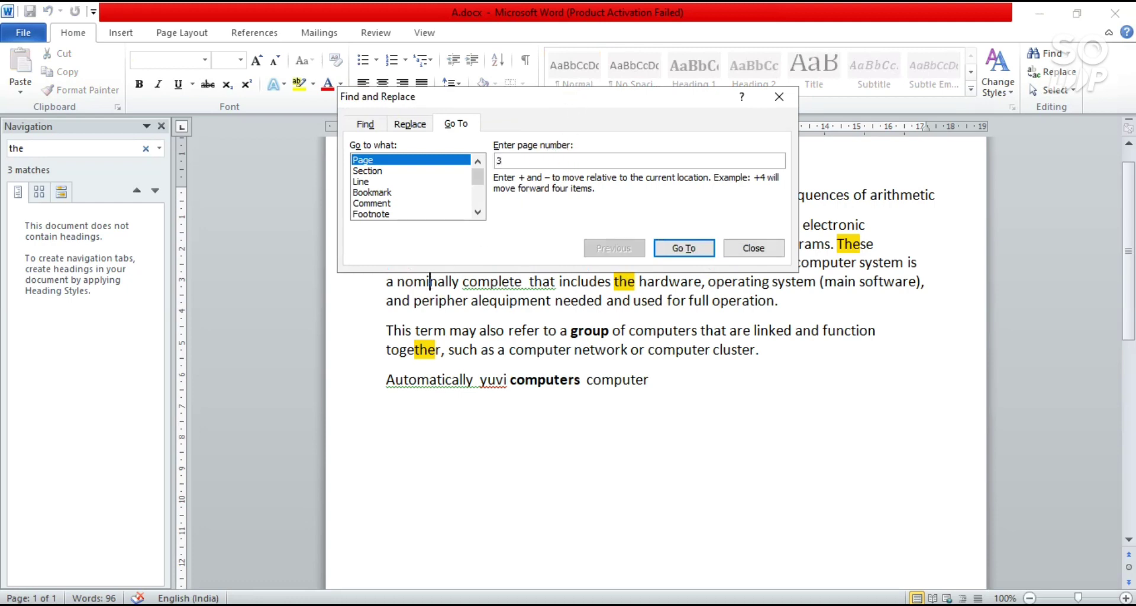
left_click(684, 248)
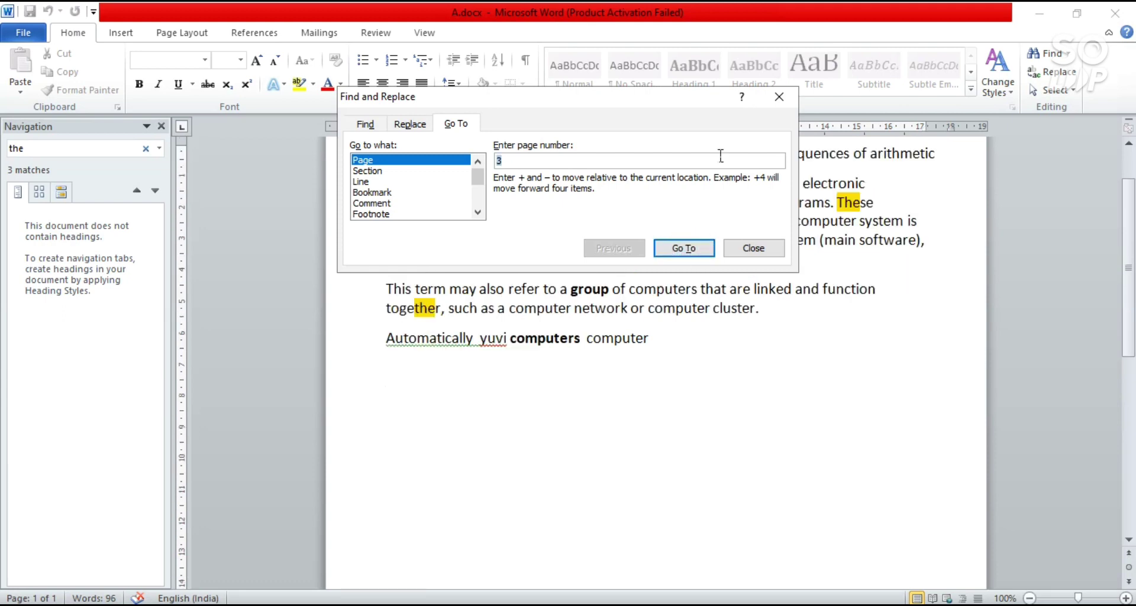
left_click(778, 97)
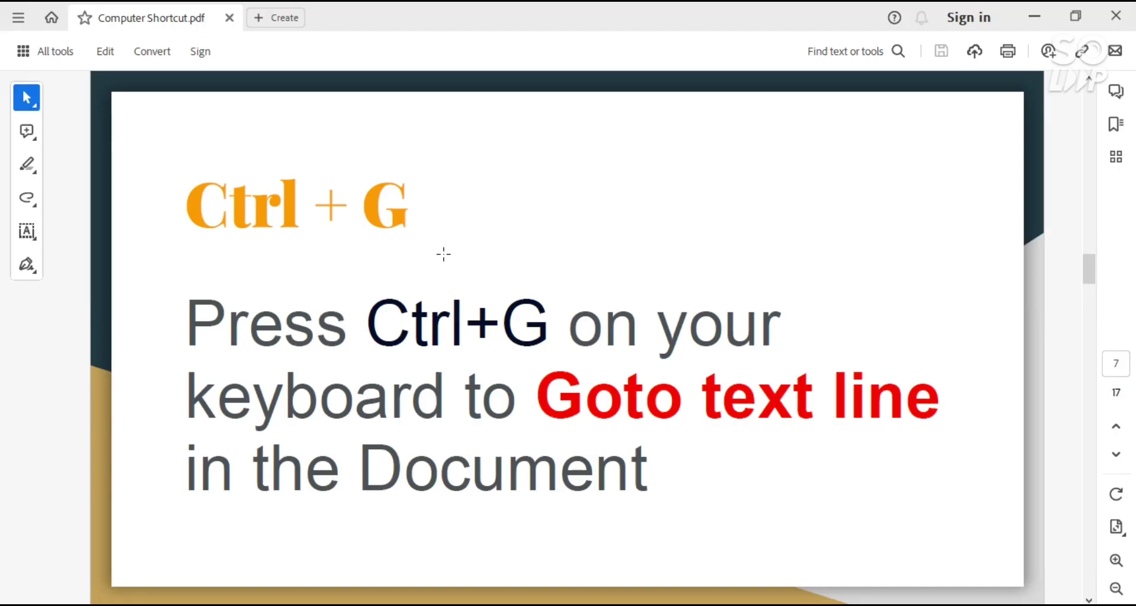
Scroll the shortcut PDF from page 7 to the Ctrl + H replace-text page
scroll(443, 255, "down", 1)
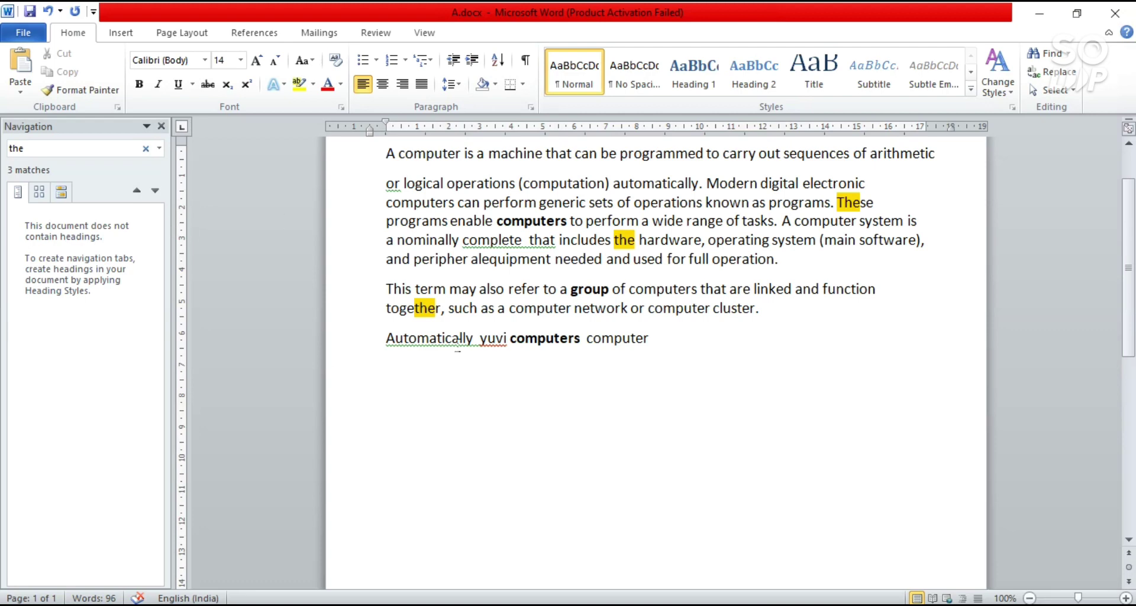
Use Find and Replace to swap the short name after Automatically for the full name
key("ctrl+h")
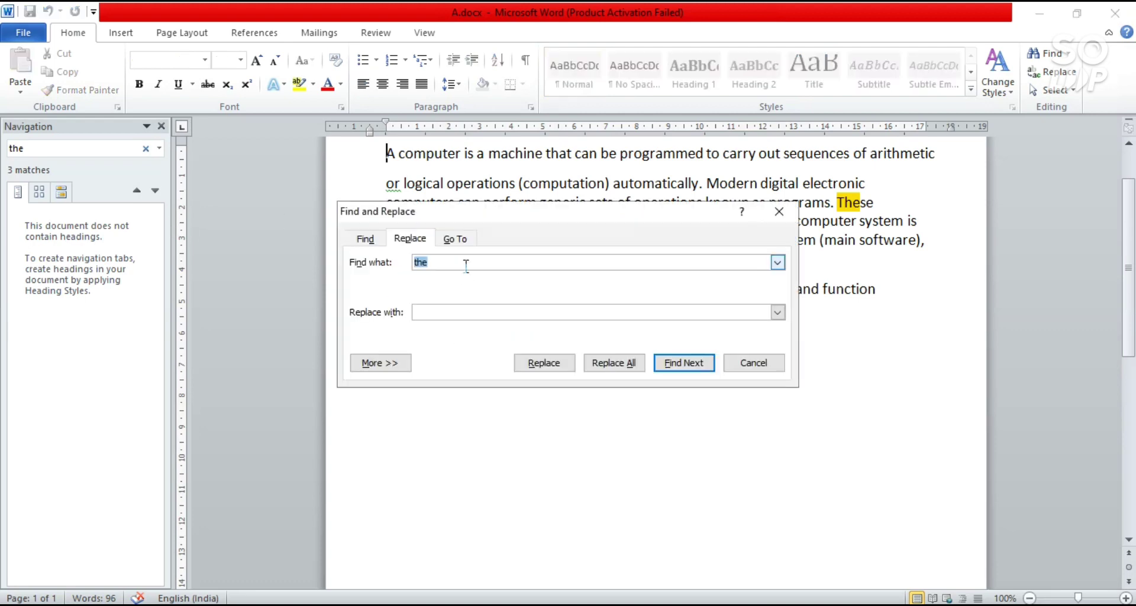
left_click(464, 263)
key("BackSpace")
key("BackSpace")
key("BackSpace")
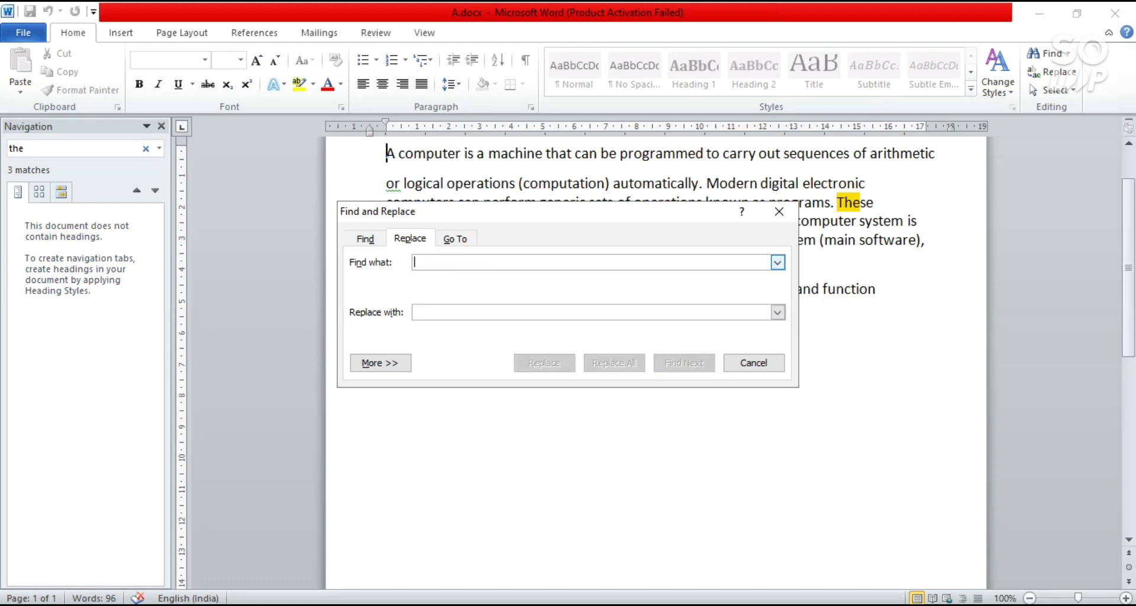
type("yuv")
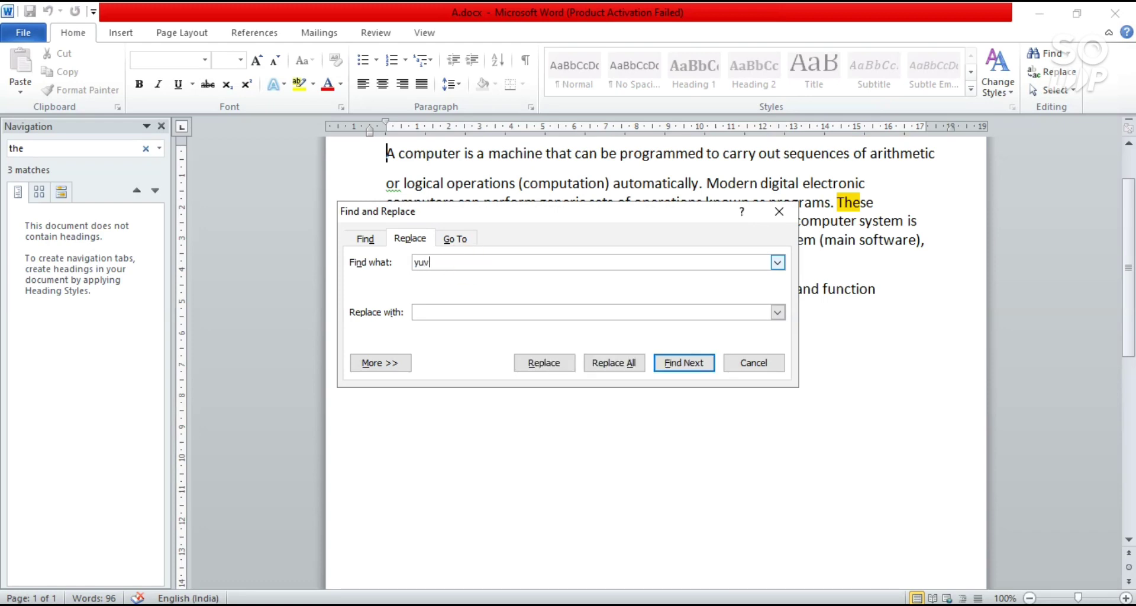
type("i")
left_click(683, 364)
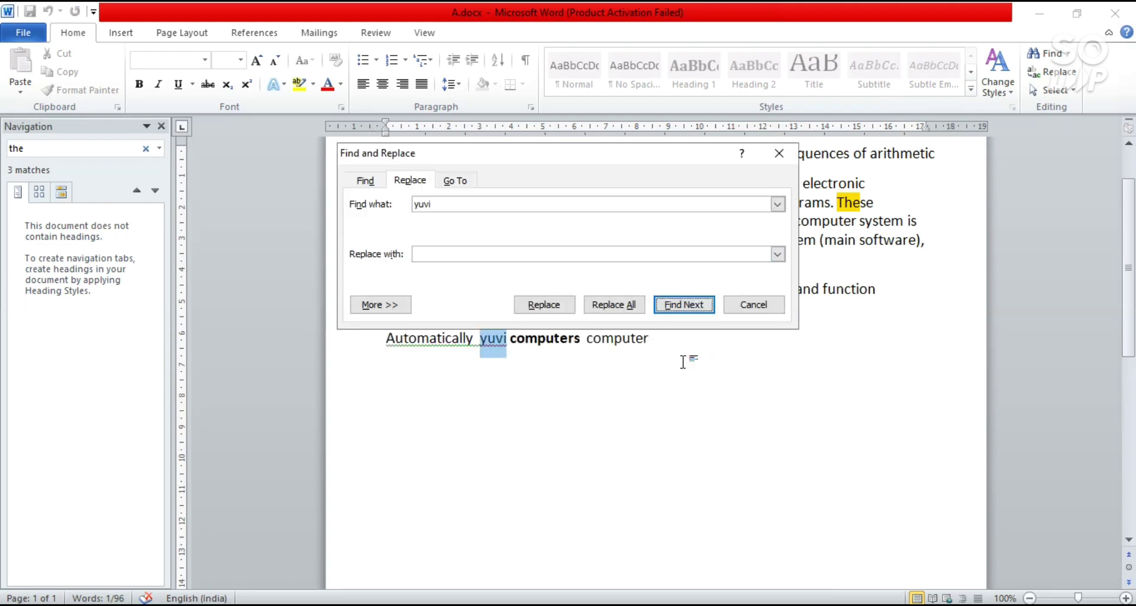
left_click(479, 254)
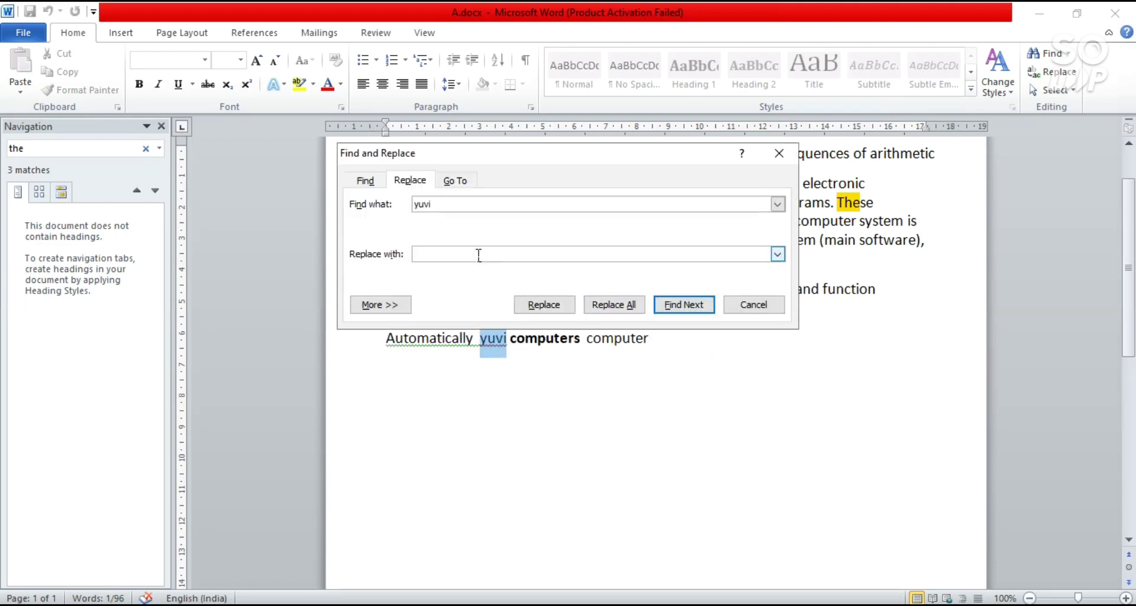
type("yuvraj")
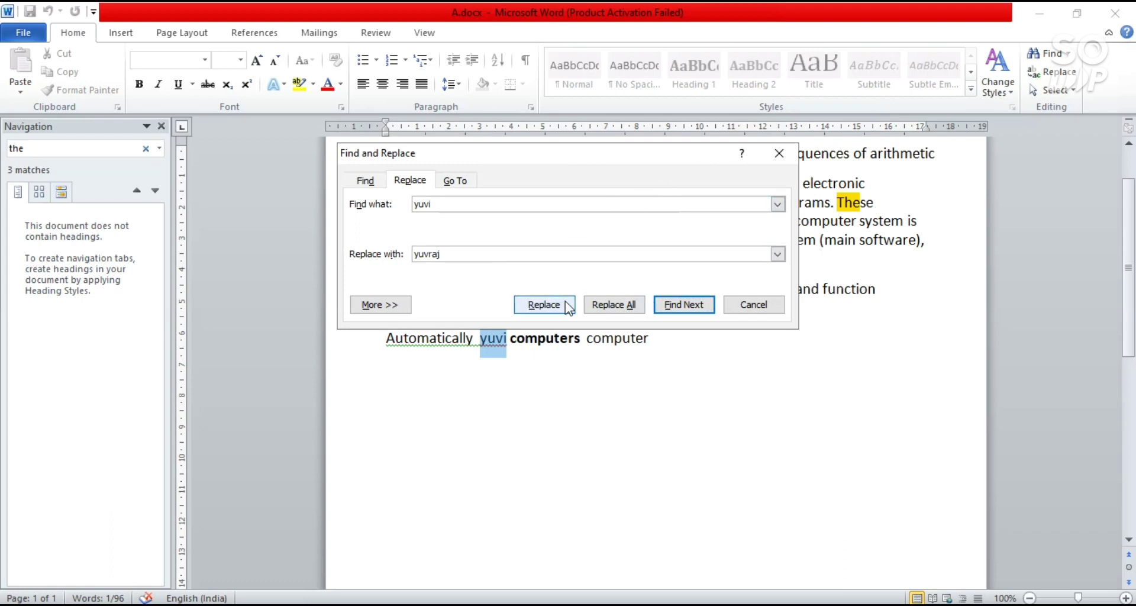
left_click(607, 305)
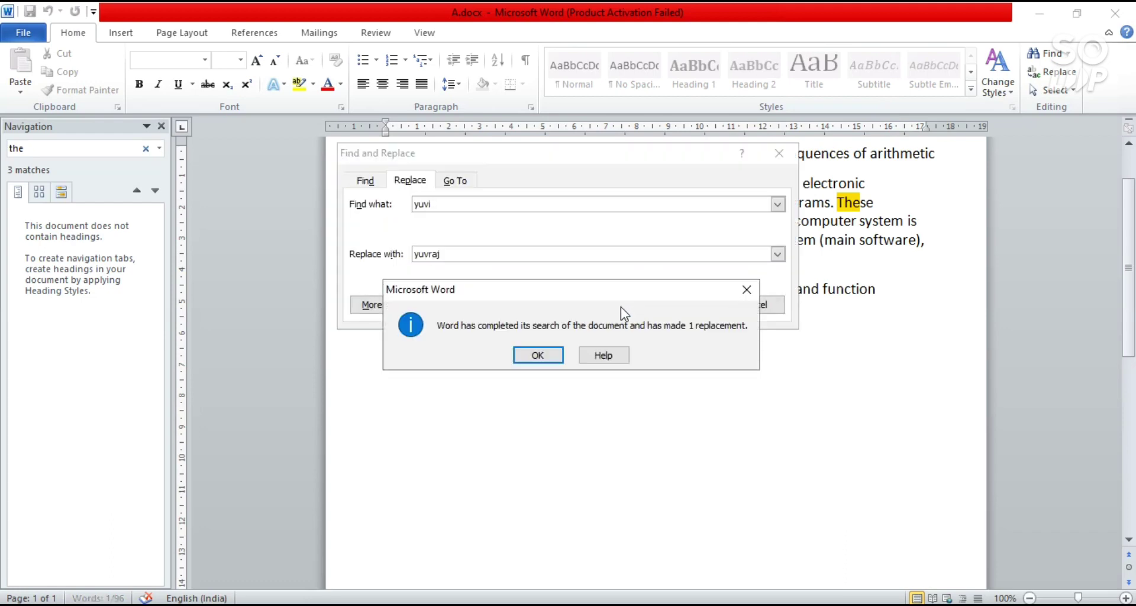
left_click(549, 354)
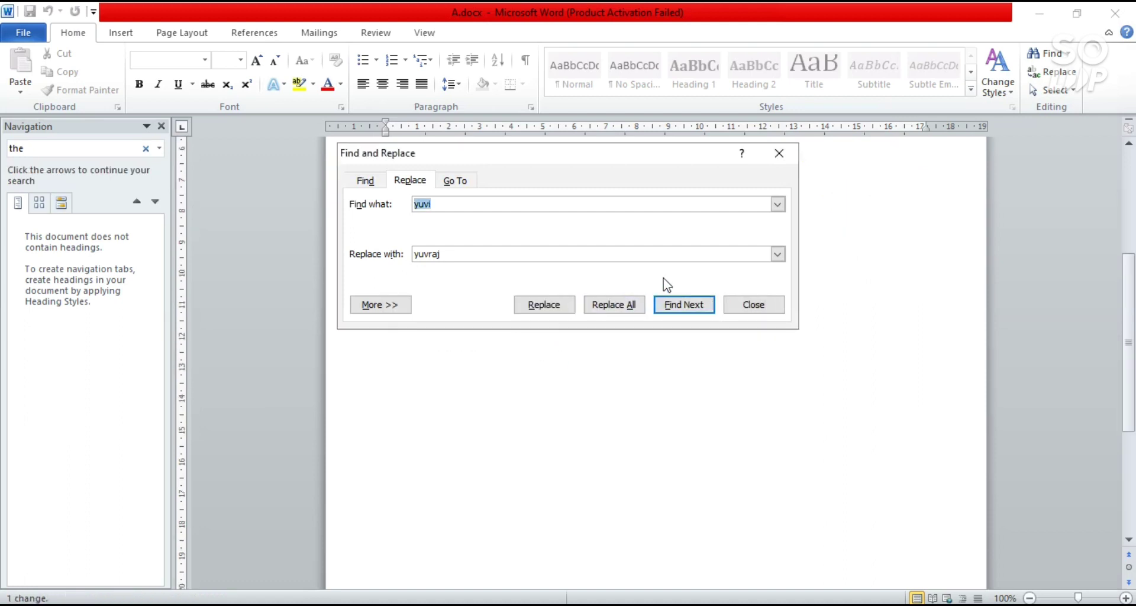
left_click(779, 154)
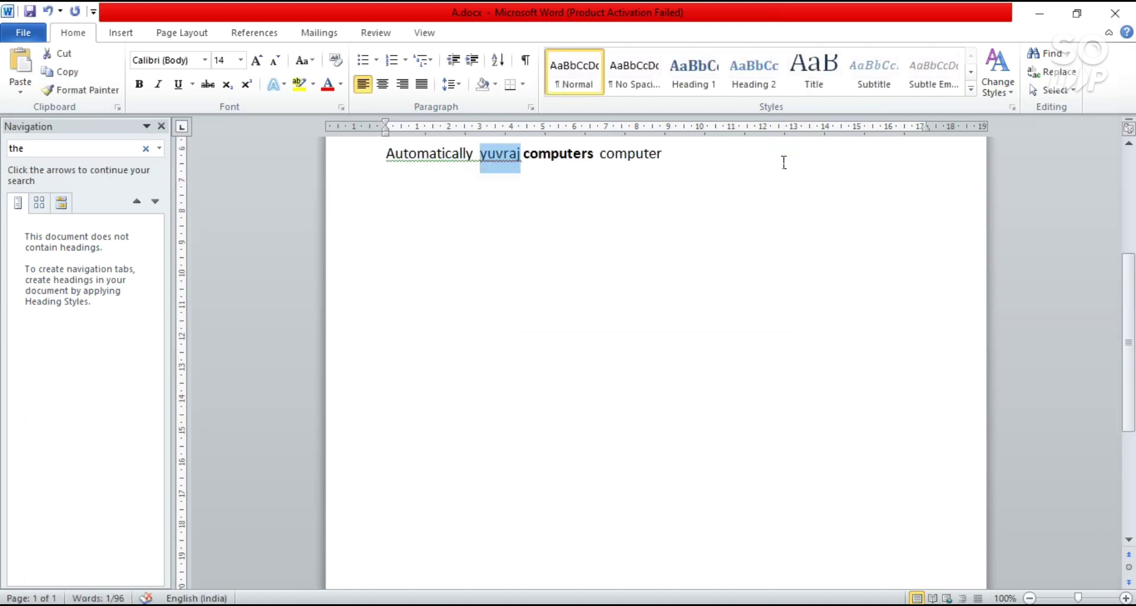
left_click(721, 192)
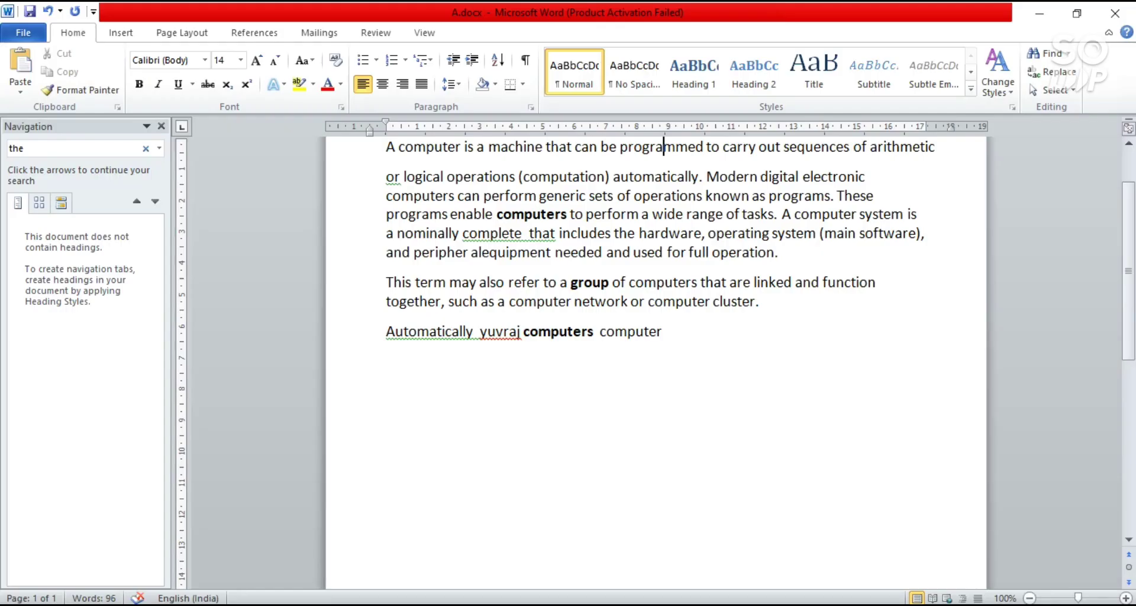
Select the word 'computers' in the second paragraph
left_click(631, 284)
key("shift+Right")
key("shift+Right")
key("shift+Right")
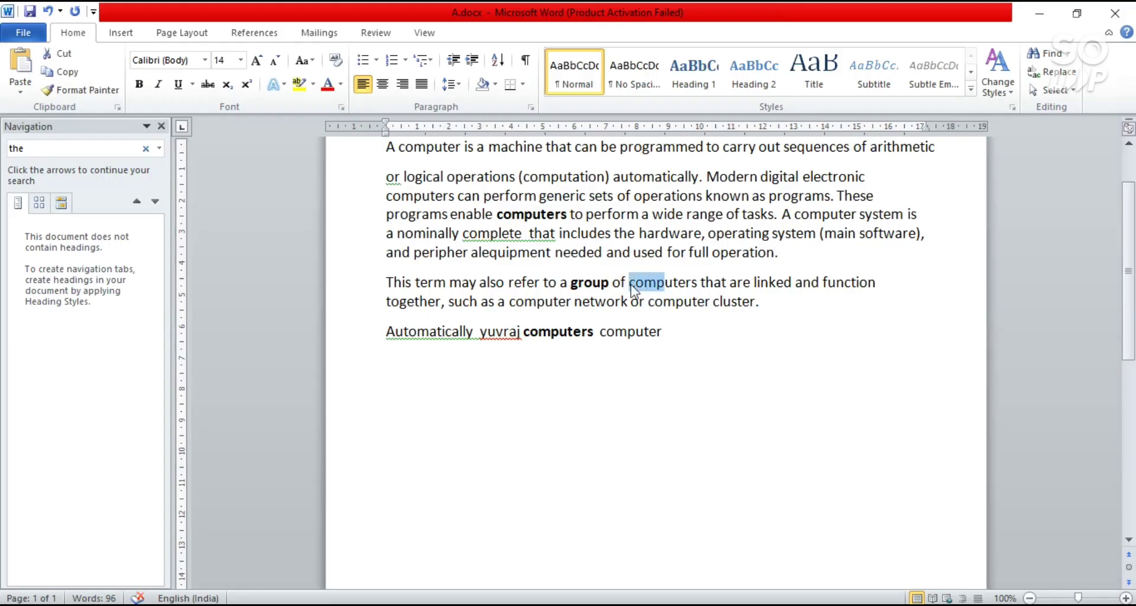
key("shift+Right")
key("shift+Right")
key("shift+Right")
key("shift+Right")
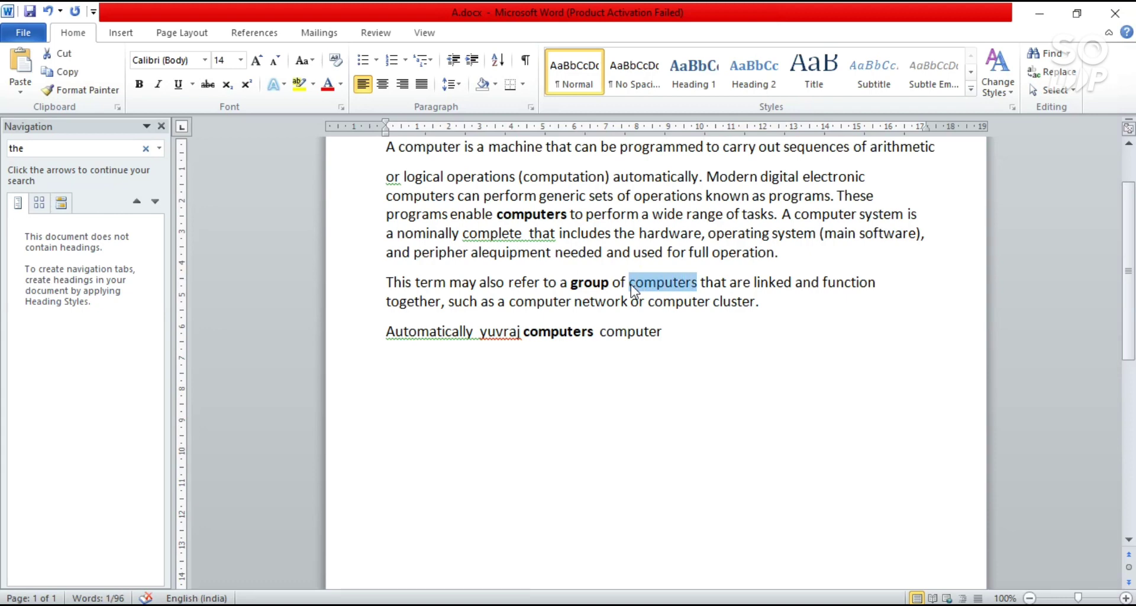
Hyperlink 'computers' in paragraph two to 25-05.xlsx from the Documents list
key("ctrl+k")
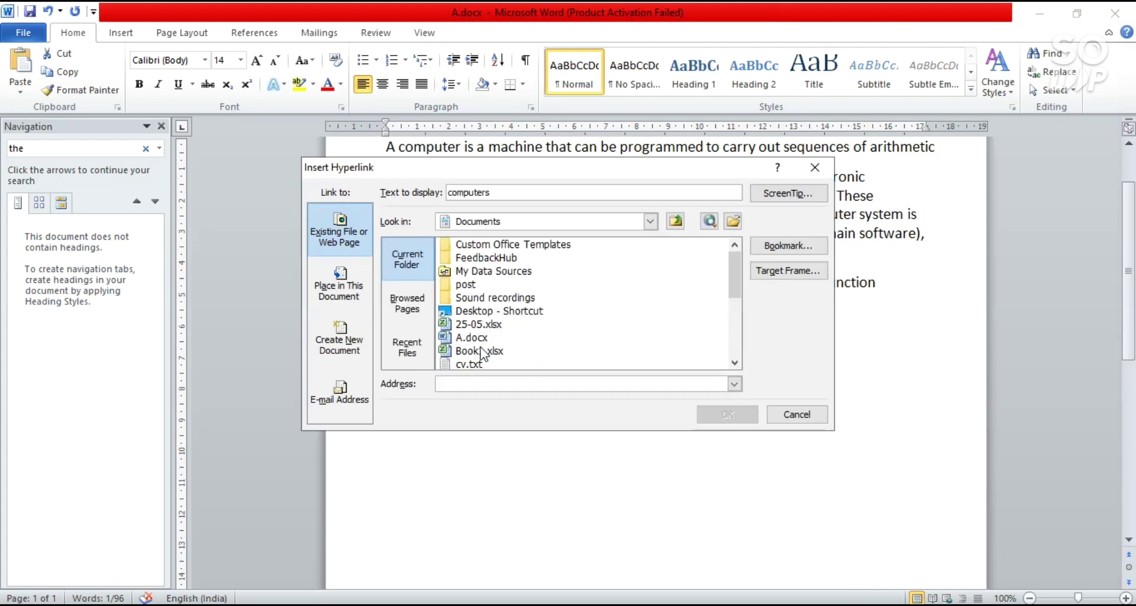
left_click(475, 327)
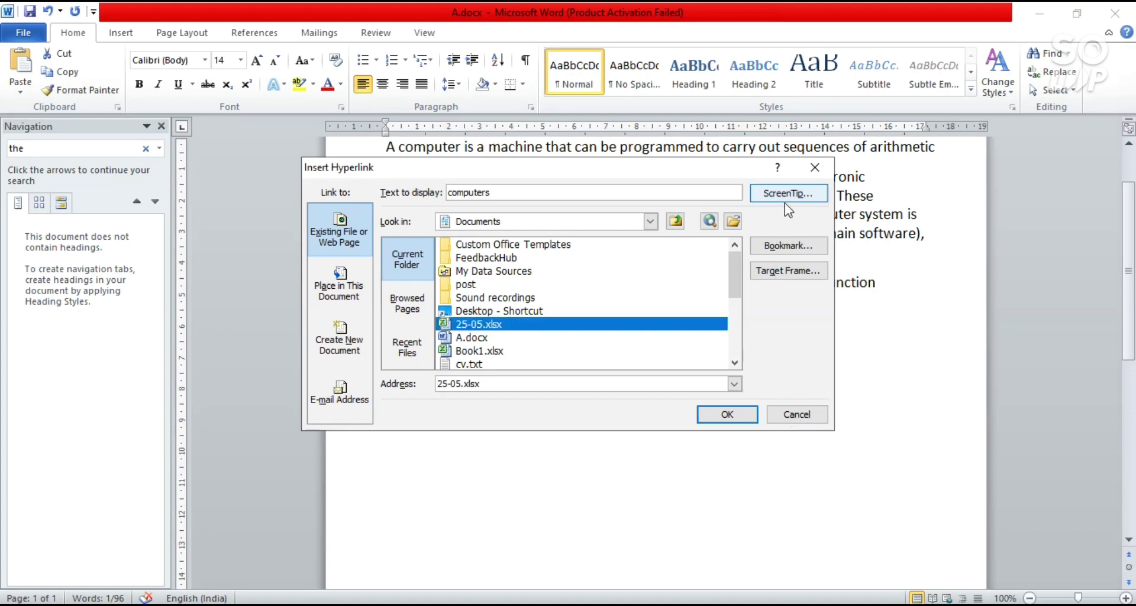
left_click(738, 413)
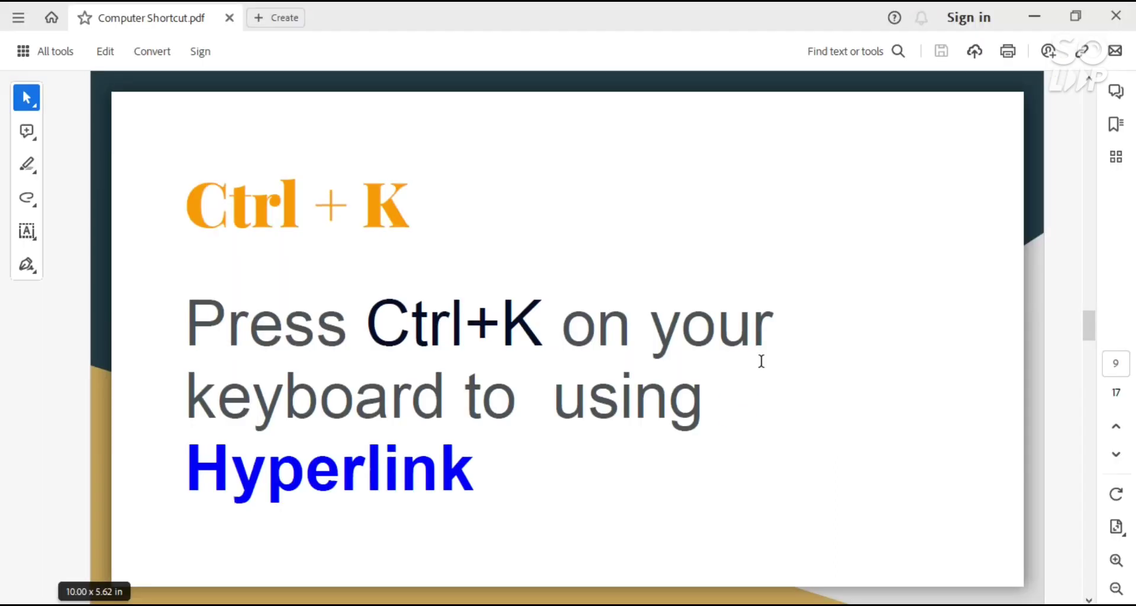
scroll(761, 361, "down", 3)
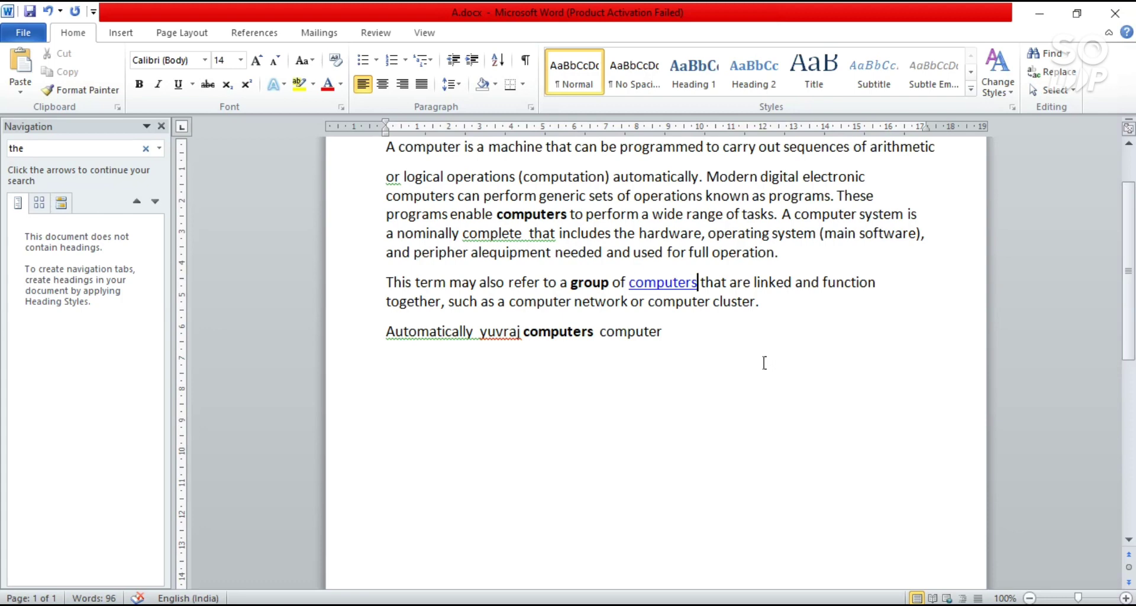
key("Up")
key("Up")
key("Up")
key("Up")
key("Up")
View File info, then create blank Document1 with Ctrl+N and return to A.docx
left_click(30, 36)
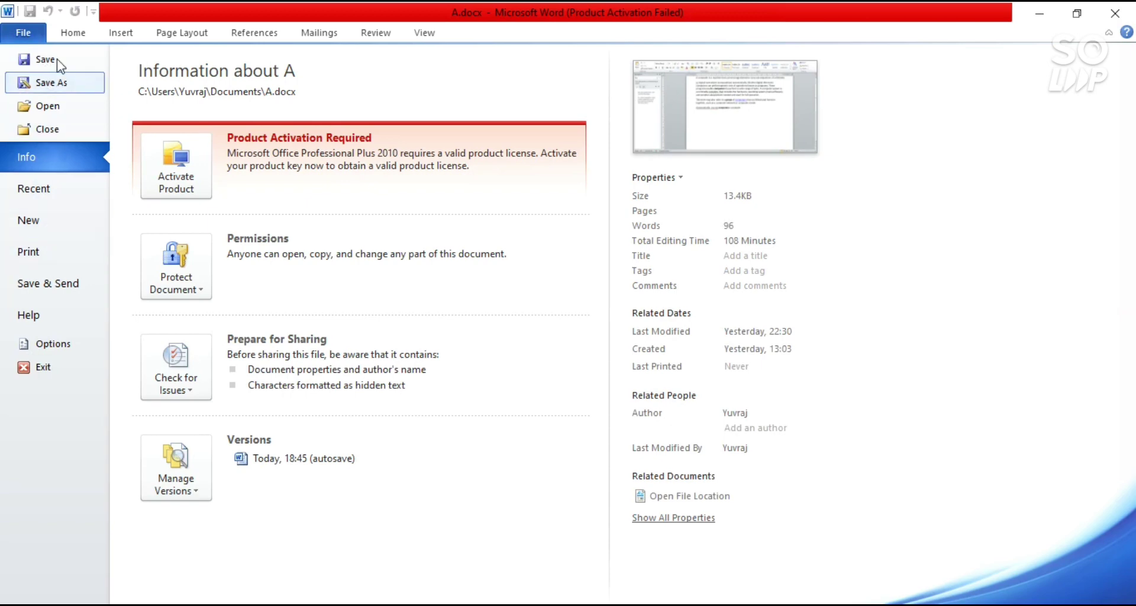
left_click(67, 35)
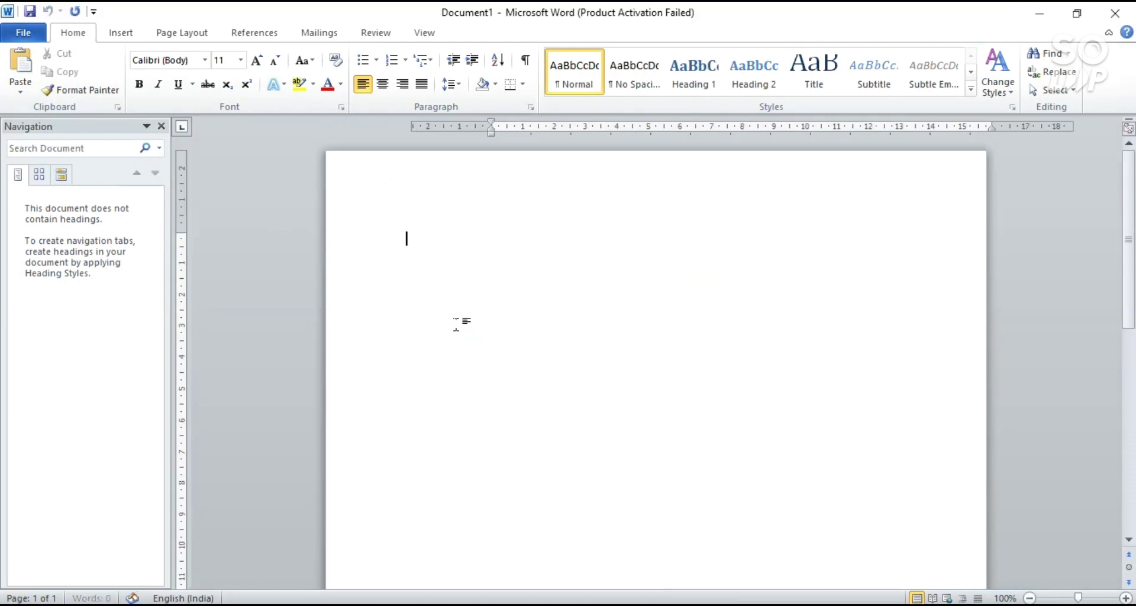
key("ctrl+n")
key("ctrl+w")
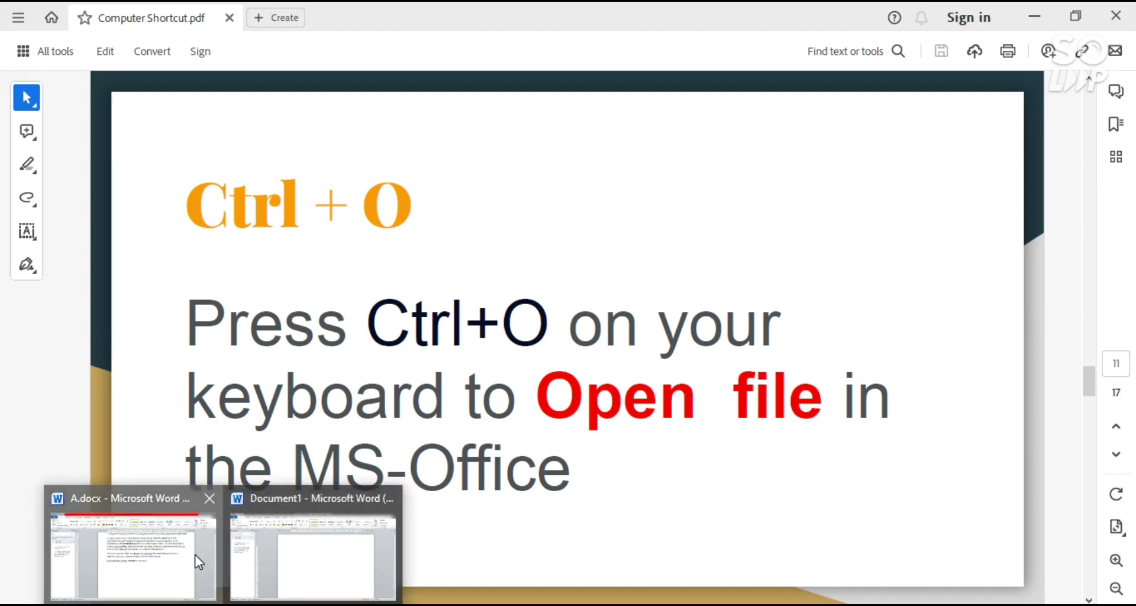
From A.docx, open ENG8.docx in Word with Ctrl+O, then advance the PDF one page
left_click(194, 555)
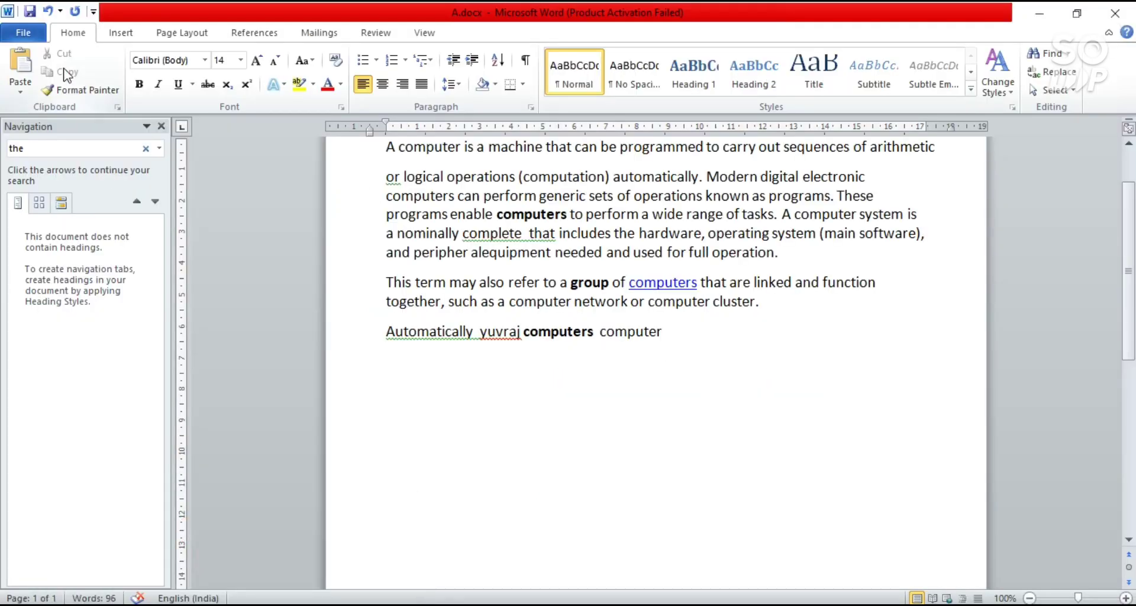
key("ctrl+o")
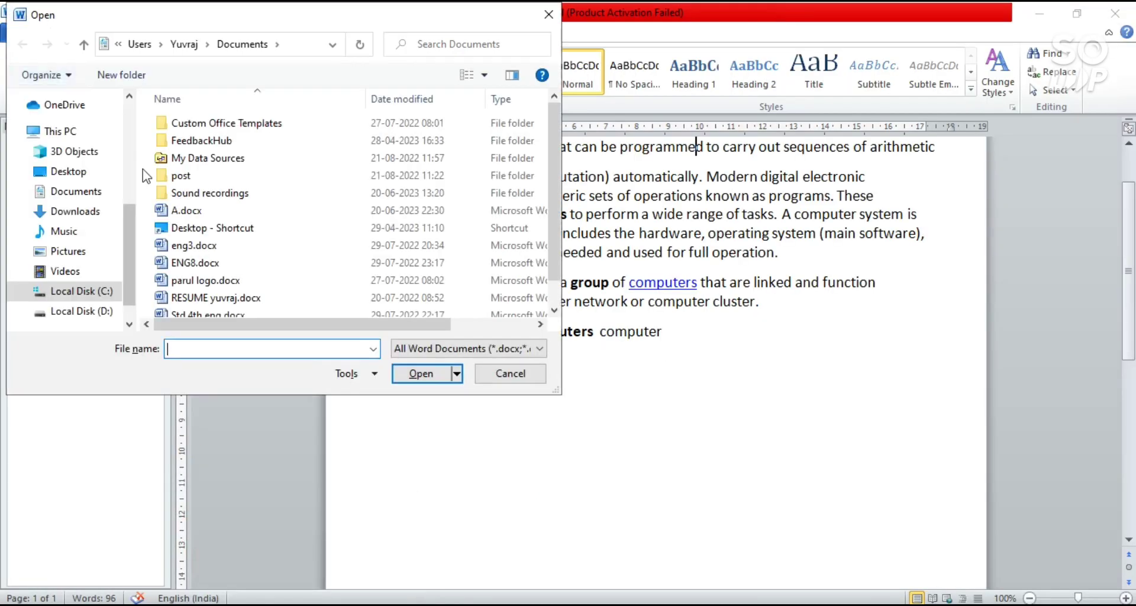
left_click(190, 262)
left_click(437, 375)
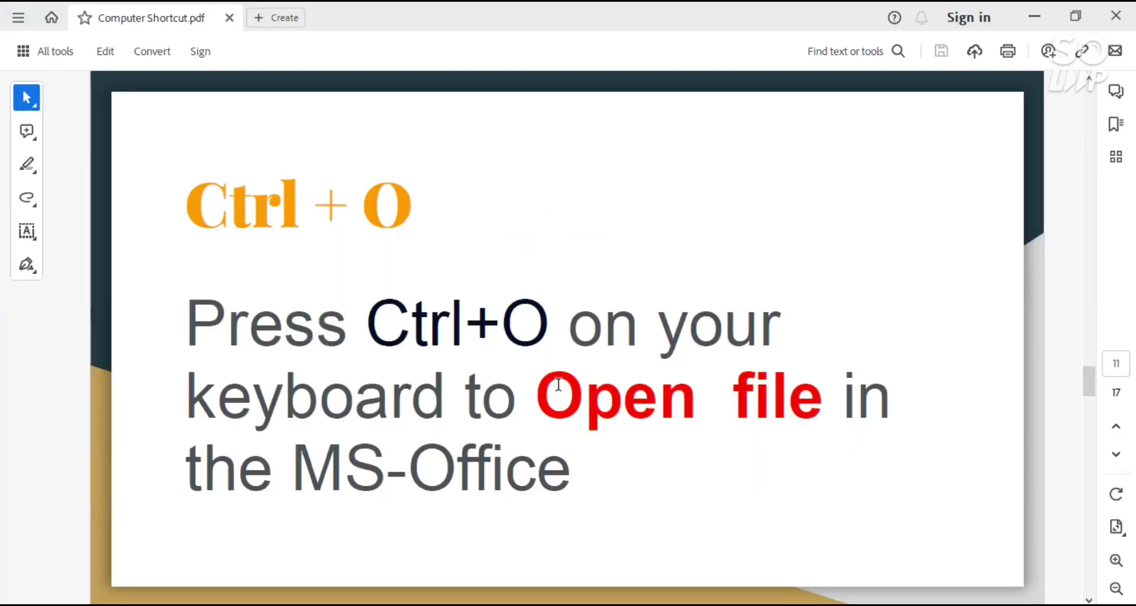
scroll(558, 385, "down", 2)
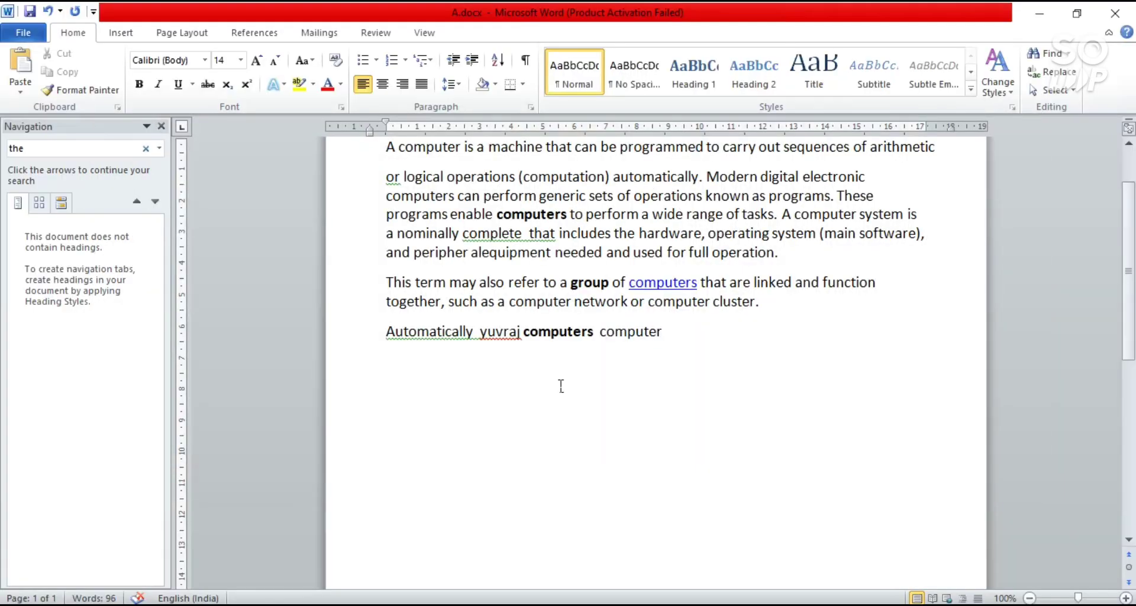
Show the print preview of A.docx with Ctrl+P, then return to the document
key("ctrl+p")
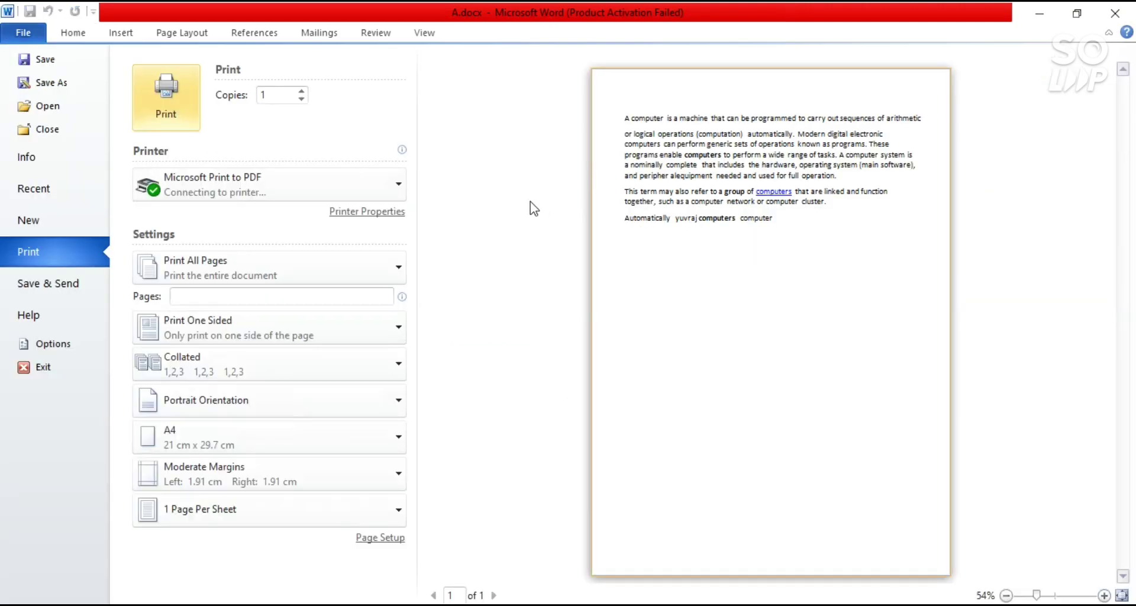
left_click(63, 34)
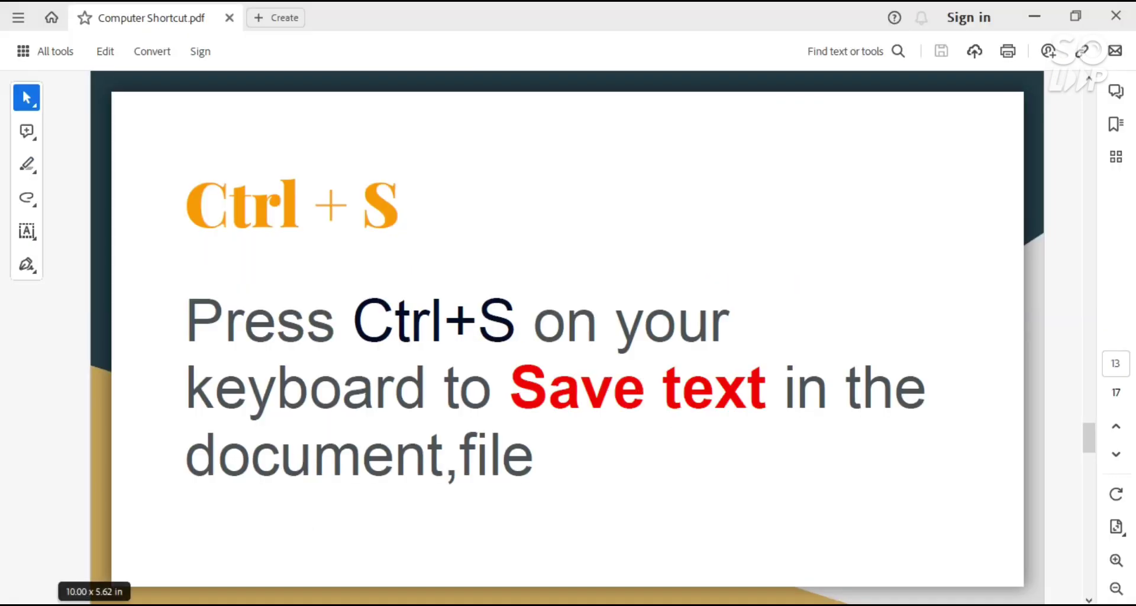
Save the Word document with Ctrl+S, shortening the file name to 'A computer'
left_click(268, 579)
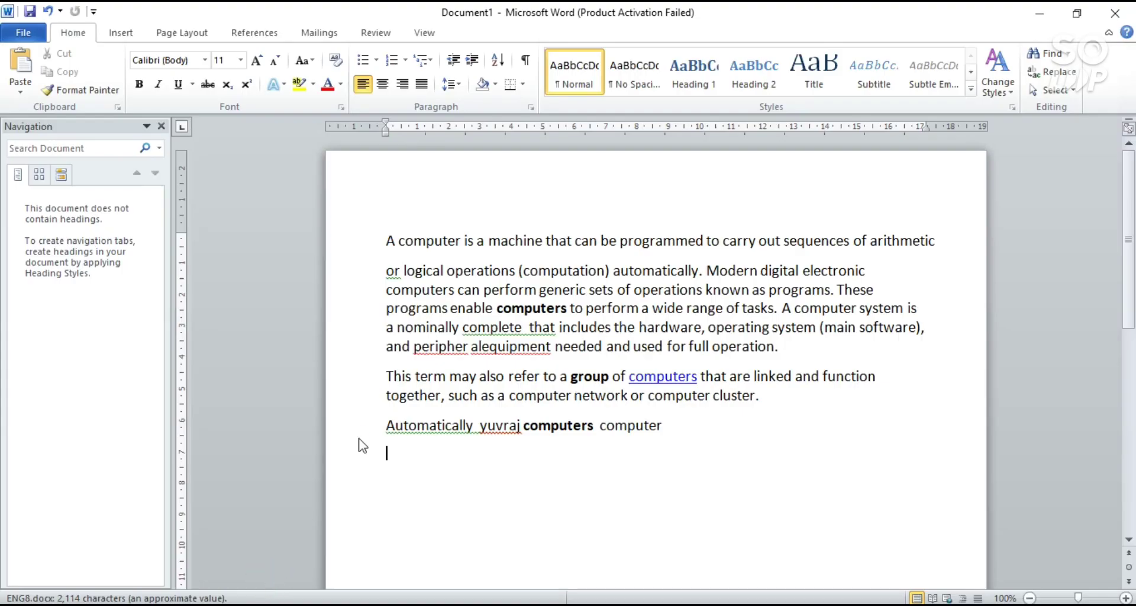
key("ctrl+s")
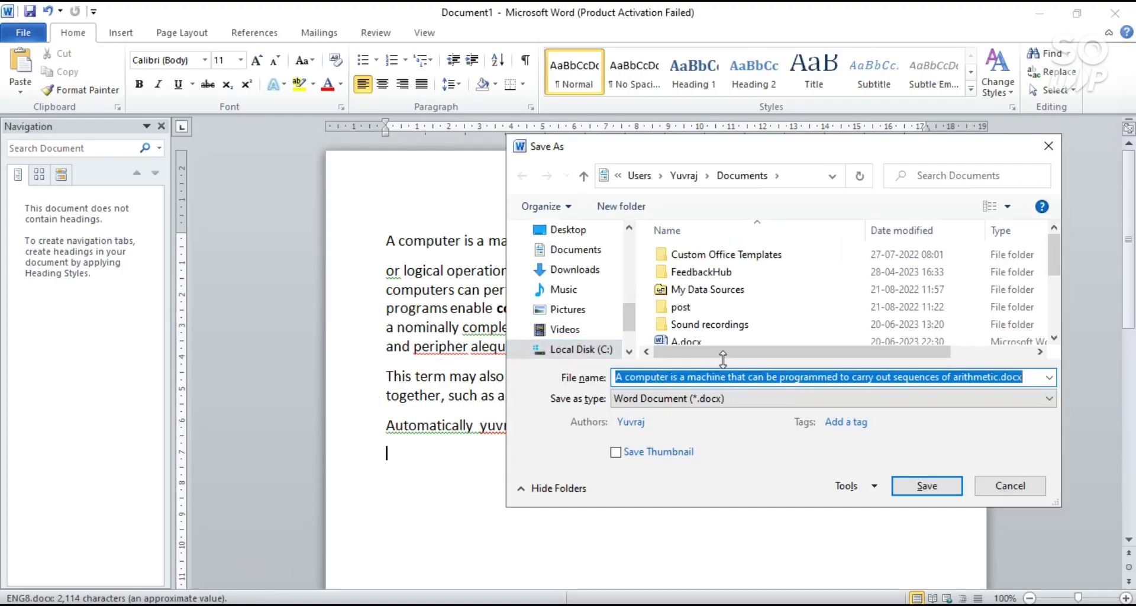
left_click(1000, 377)
key("shift+Left")
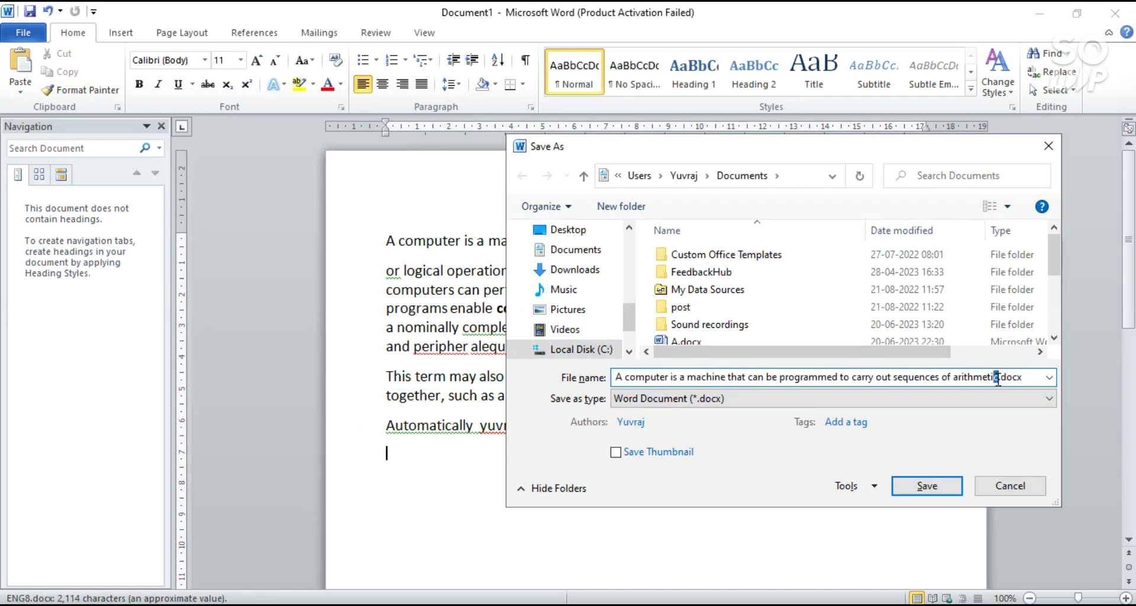
key("shift+Left")
key("shift+Left")
key("shift+Left")
key("shift+Left")
key("shift+Left")
key("shift+Left")
key("shift+Left")
key("shift+Left")
key("shift+Left")
key("shift+Left")
key("shift+Left")
key("shift+Left")
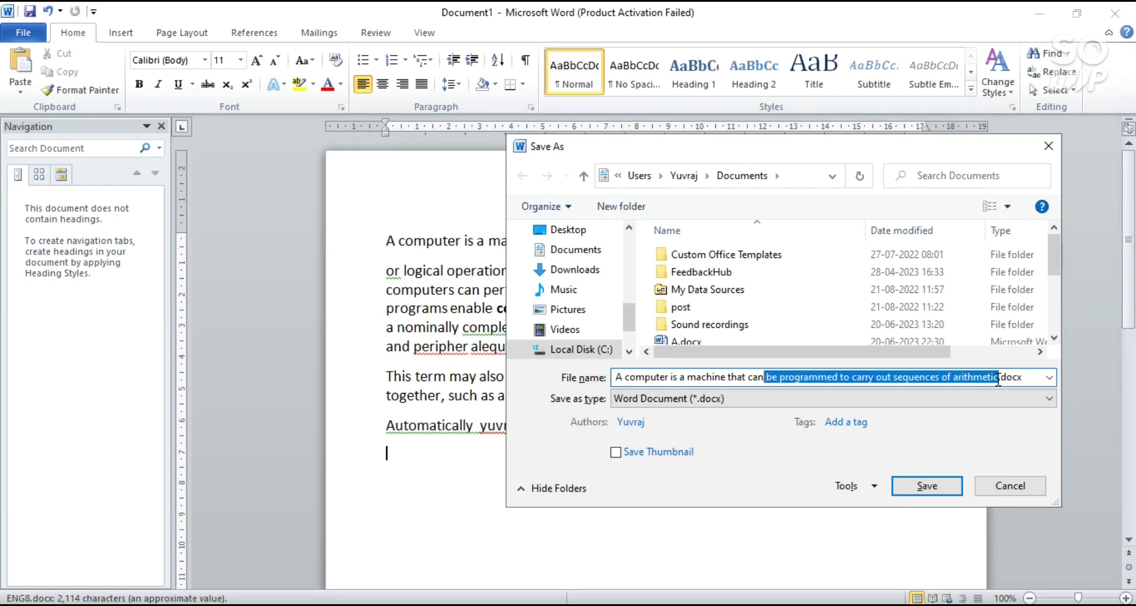
key("shift+Left")
key("shift+Left")
key("shift+Left")
key("shift+Left")
key("shift+Left")
key("shift+Left")
key("shift+Left")
key("shift+Left")
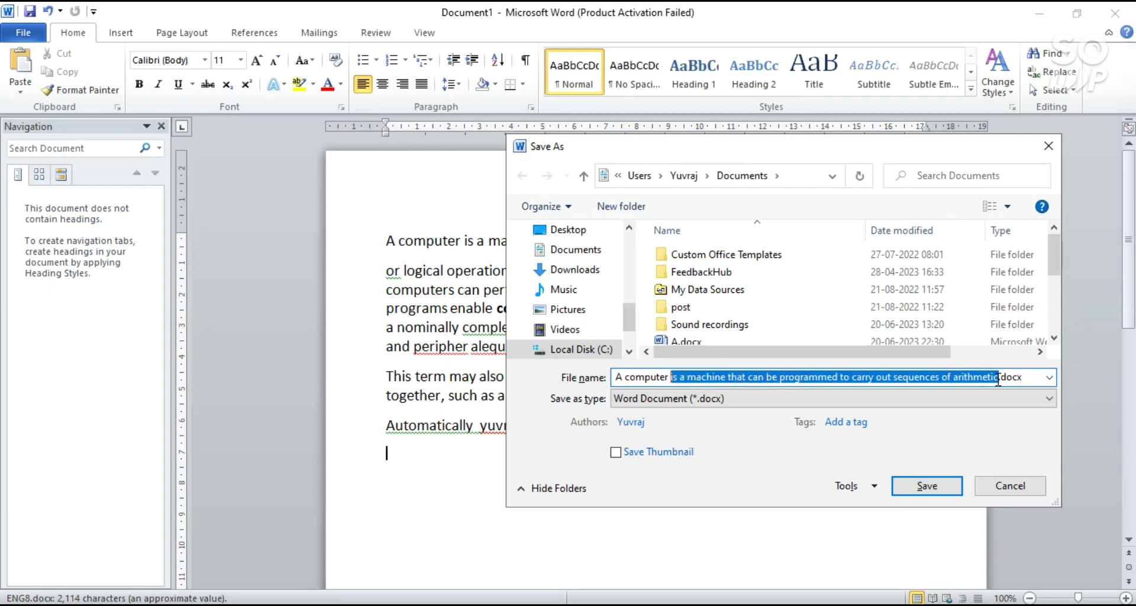
key("Delete")
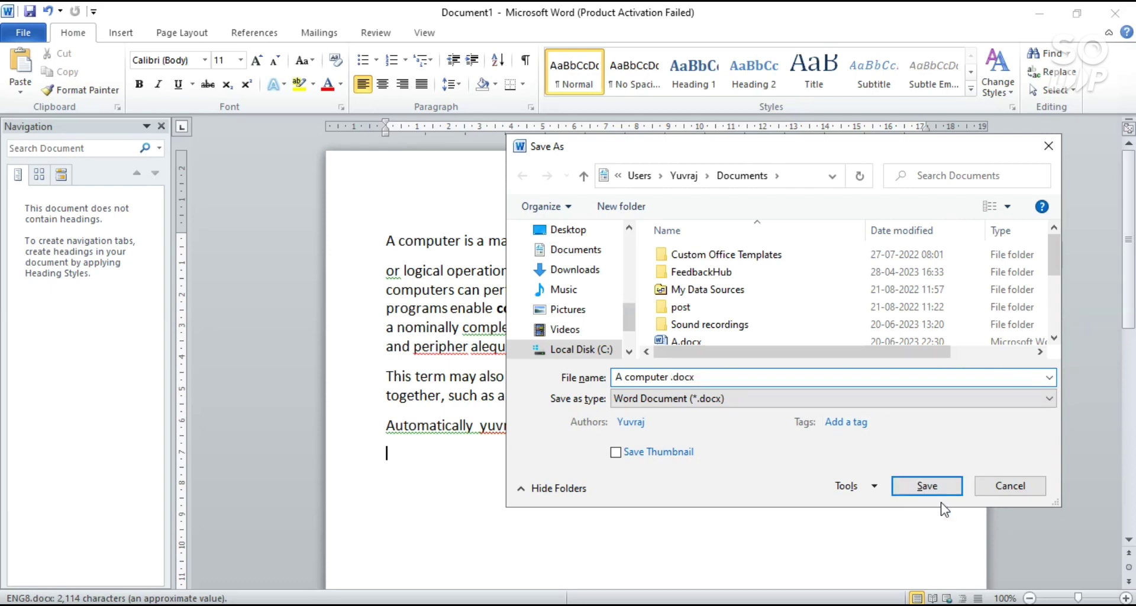
left_click(933, 489)
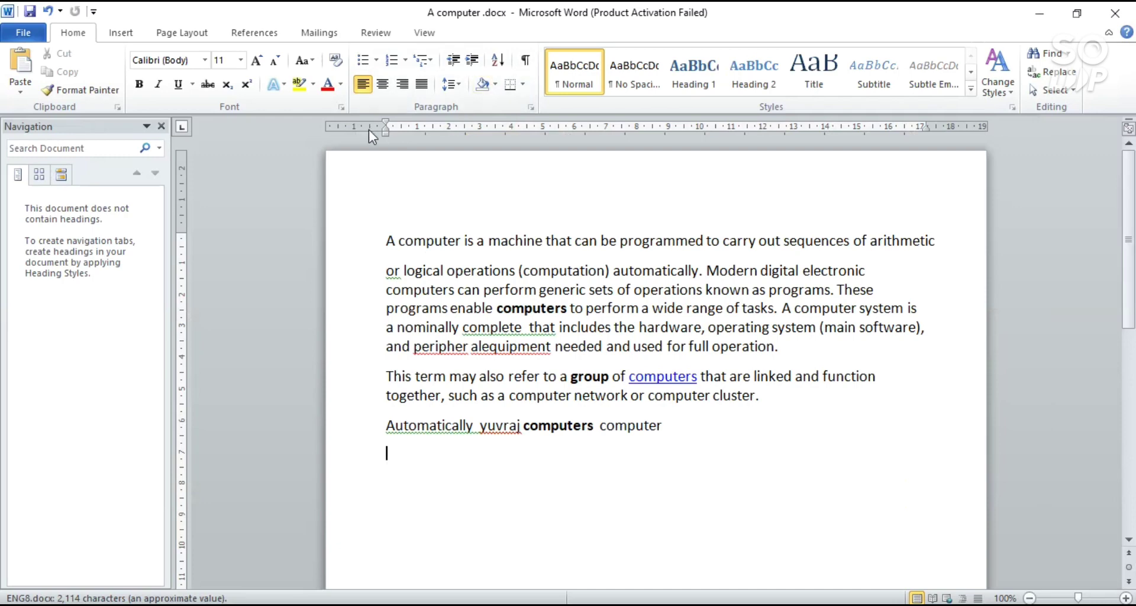
Copy the phrase 'A computer is a machine' from the first line
left_click(394, 240)
key("shift+Right")
key("shift+Right")
key("shift+Right")
key("shift+Right")
key("shift+Right")
key("shift+Right")
key("shift+Right")
key("shift+Right")
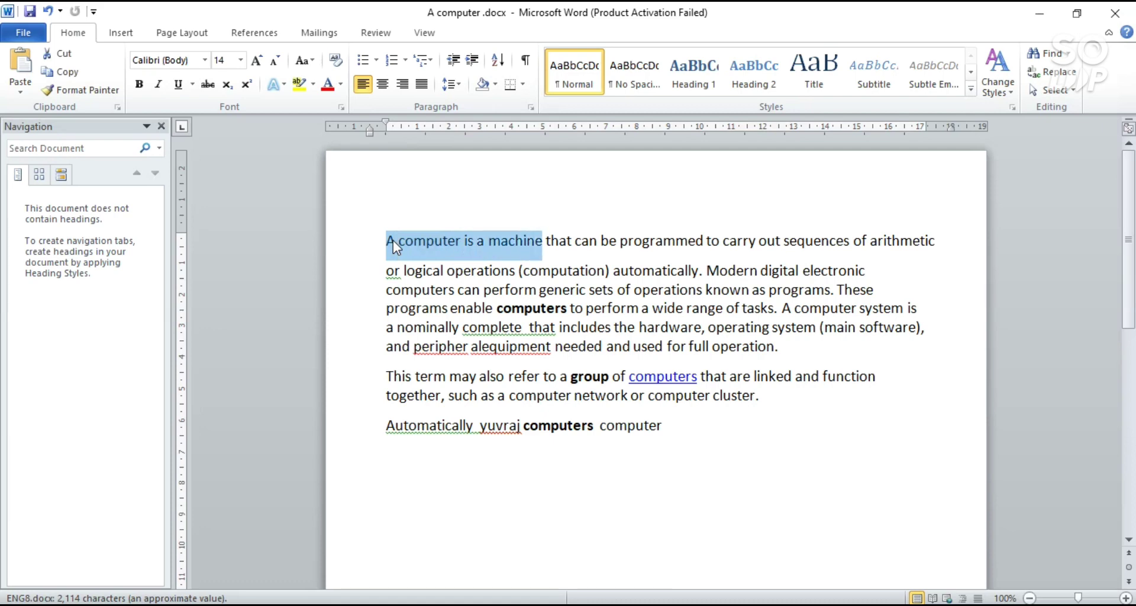
key("ctrl+c")
Paste the phrase three times on new lines at the end of the document
left_click(680, 426)
key("ctrl+b")
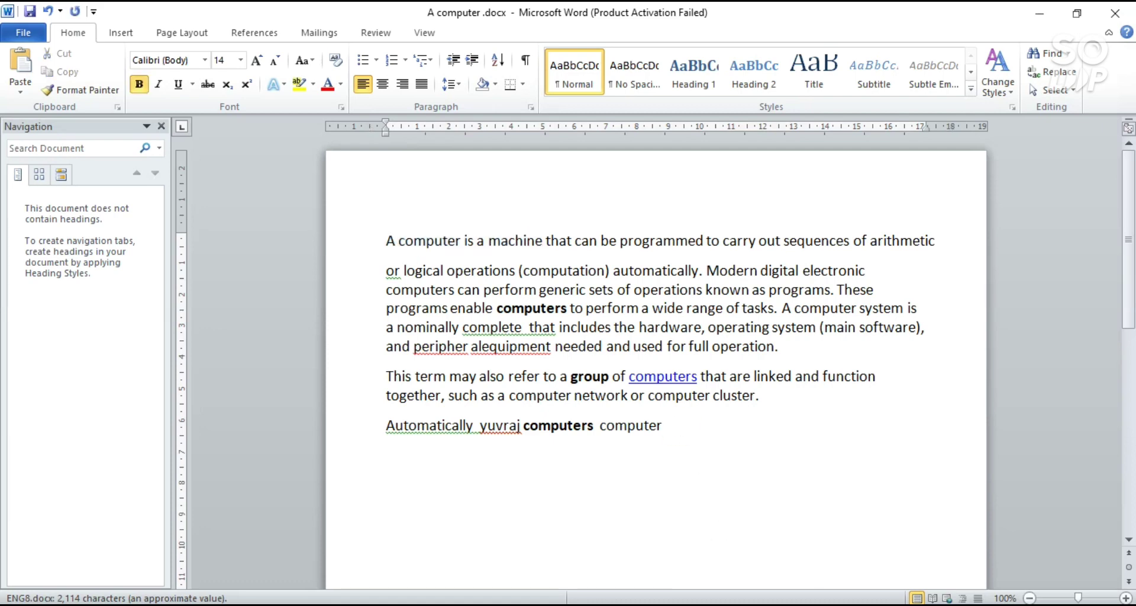
key("Return")
key("ctrl+v")
key("Return")
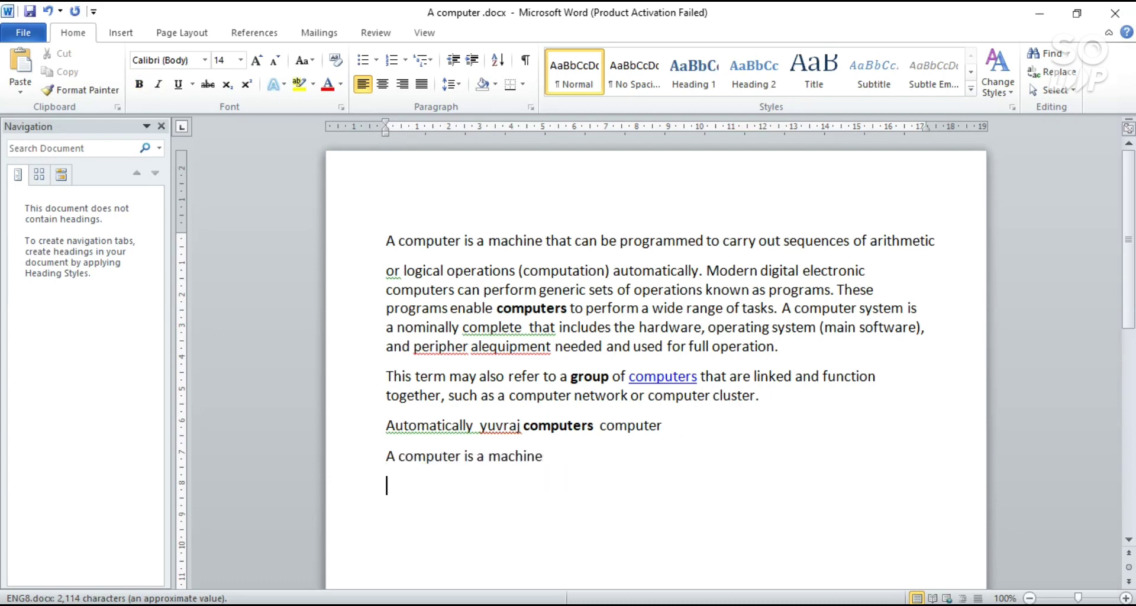
key("ctrl+v")
key("Return")
key("ctrl+v")
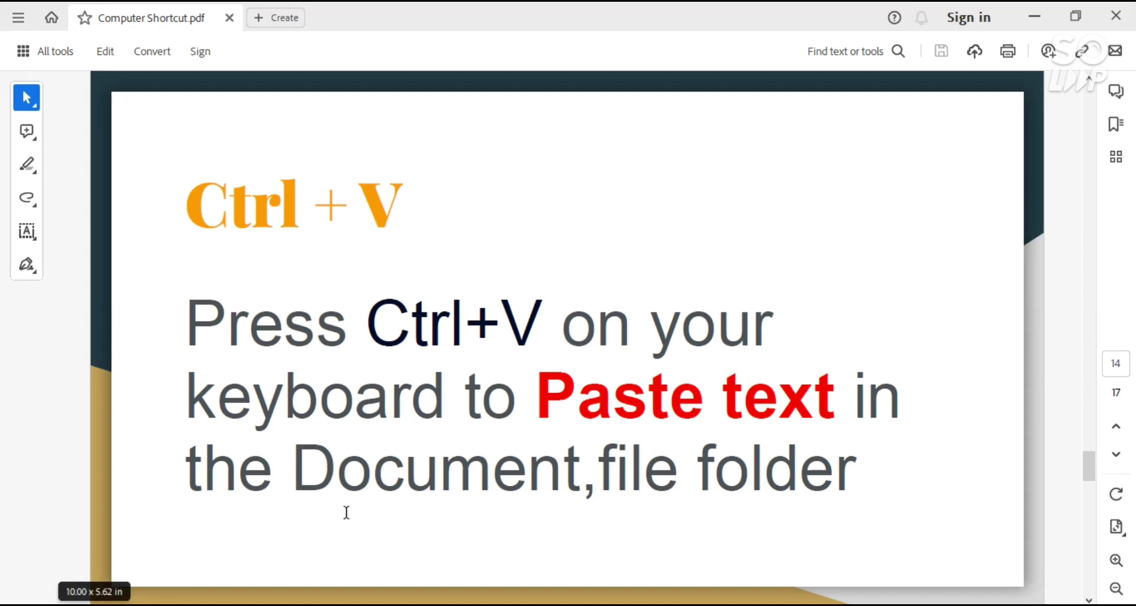
Cut the second pasted 'A computer is a machine' line at the document's end
scroll(355, 506, "down", 1)
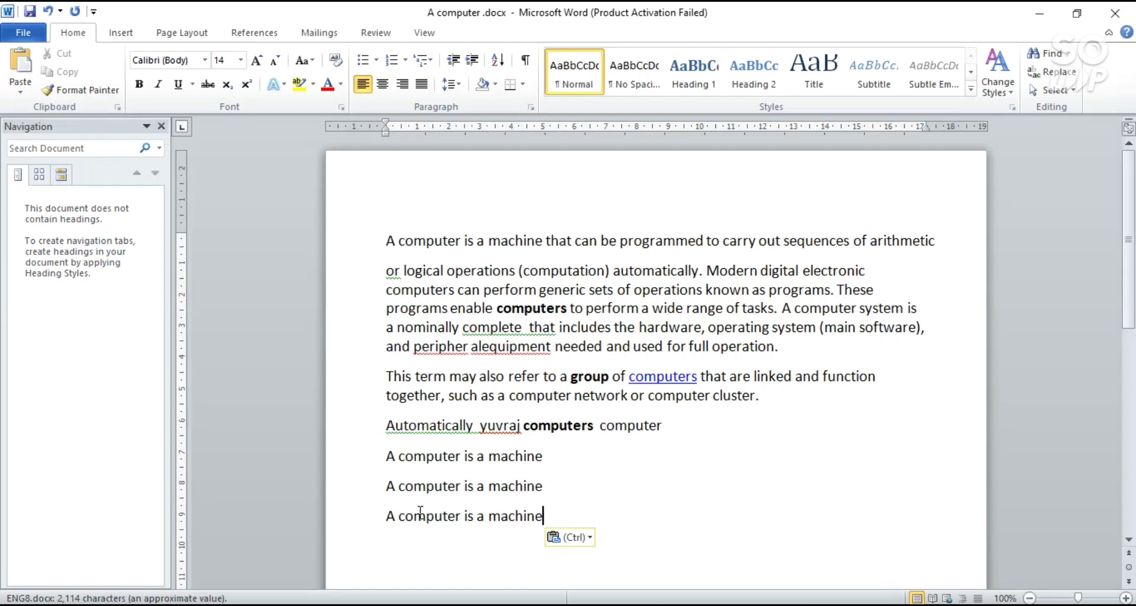
left_click_drag(536, 489, 551, 493)
key("shift+Left")
key("shift+Left")
key("shift+Left")
key("shift+Left")
key("shift+Left")
key("shift+Left")
key("shift+Left")
key("shift+Left")
key("shift+Left")
key("shift+Left")
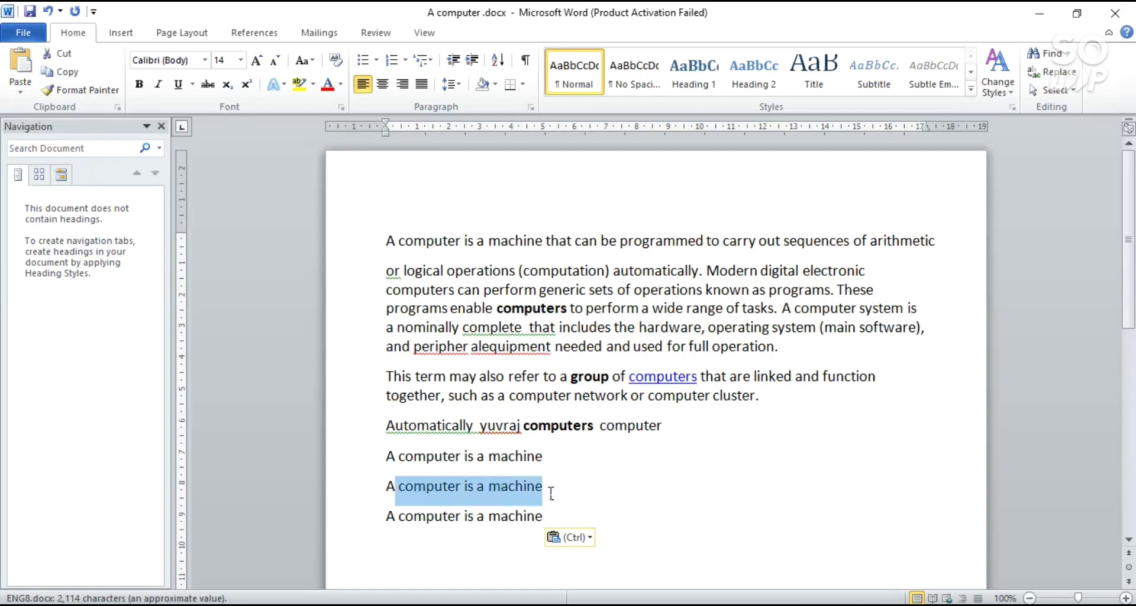
triple_click(551, 493)
key("ctrl+x")
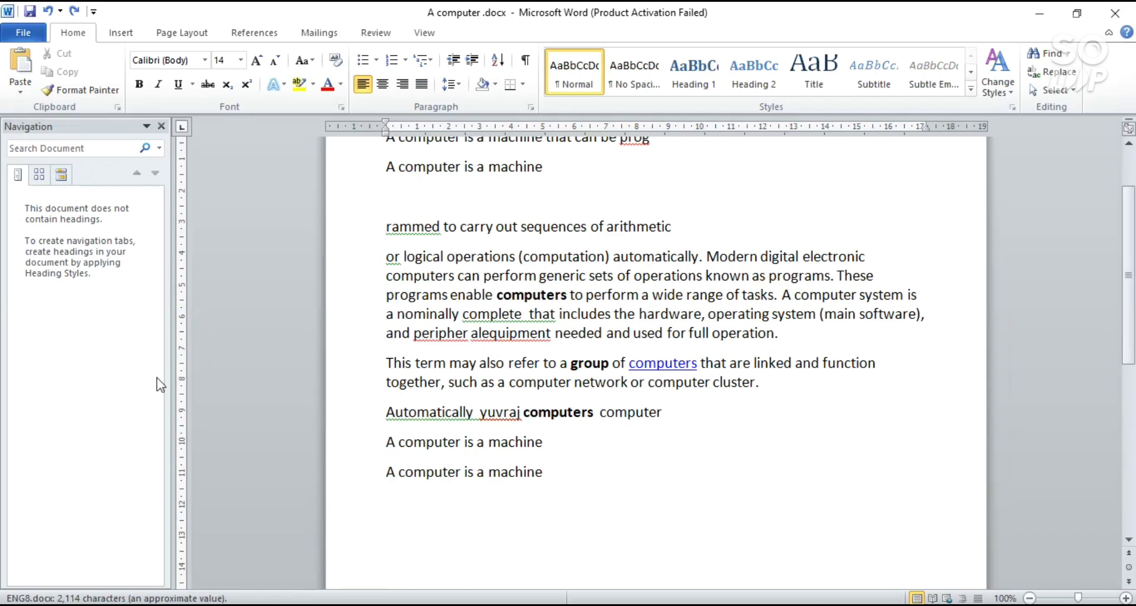
Cut the word 'programs' out of the first paragraph
left_click(386, 294)
key("shift+Right")
key("shift+Right")
key("shift+Right")
key("shift+Right")
key("shift+Right")
key("shift+Right")
key("shift+Right")
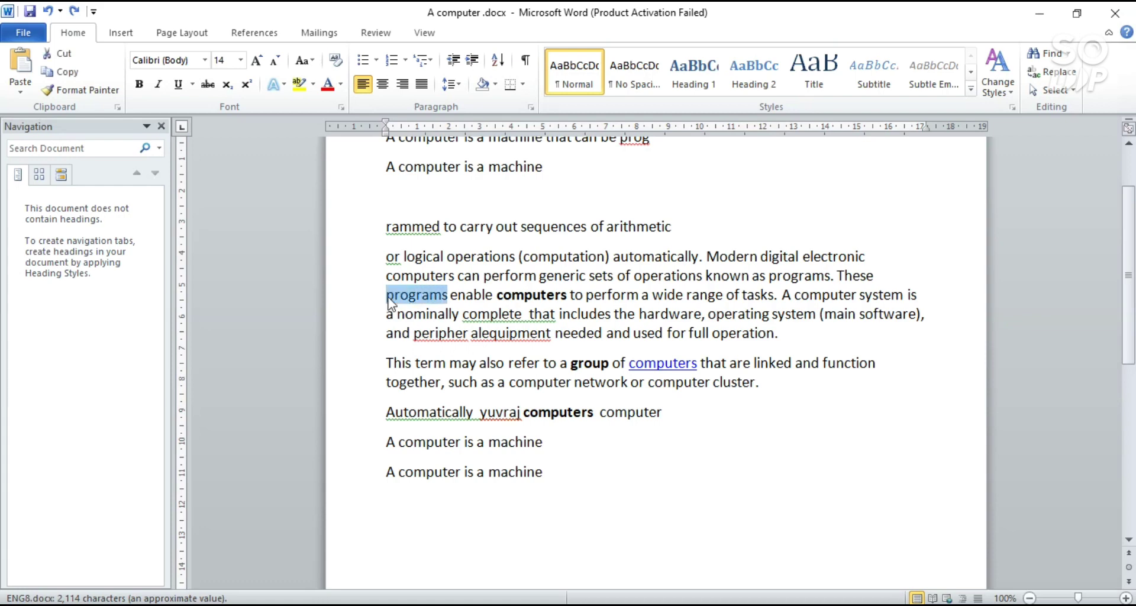
key("Delete")
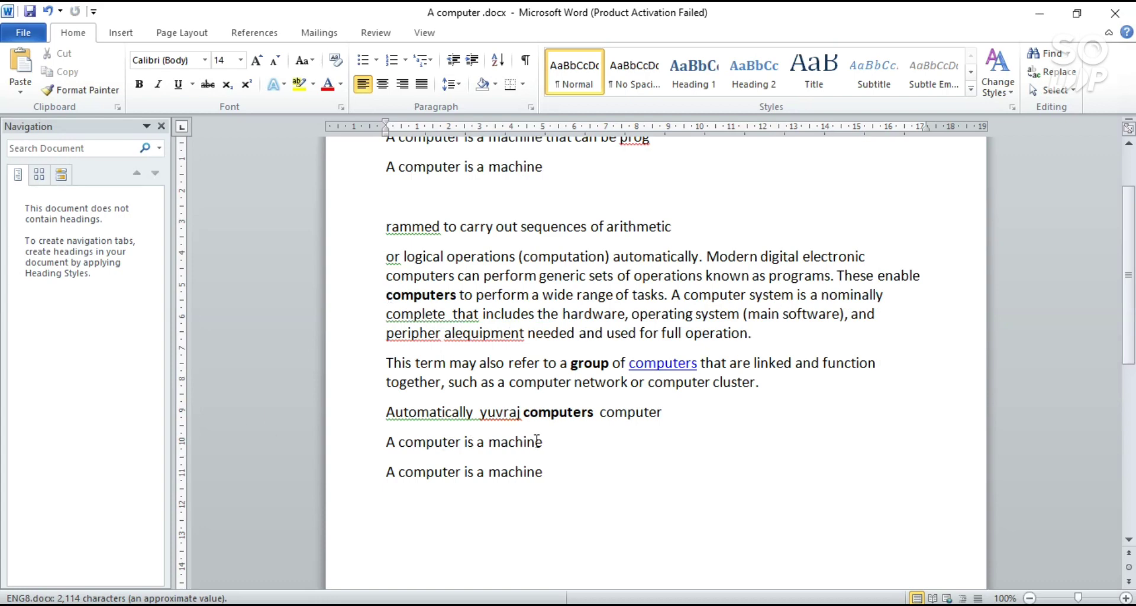
key("ctrl+z")
Paste 'programs' at the end of both 'A computer is a machine' lines
left_click(550, 442)
key("ctrl+v")
key("Right")
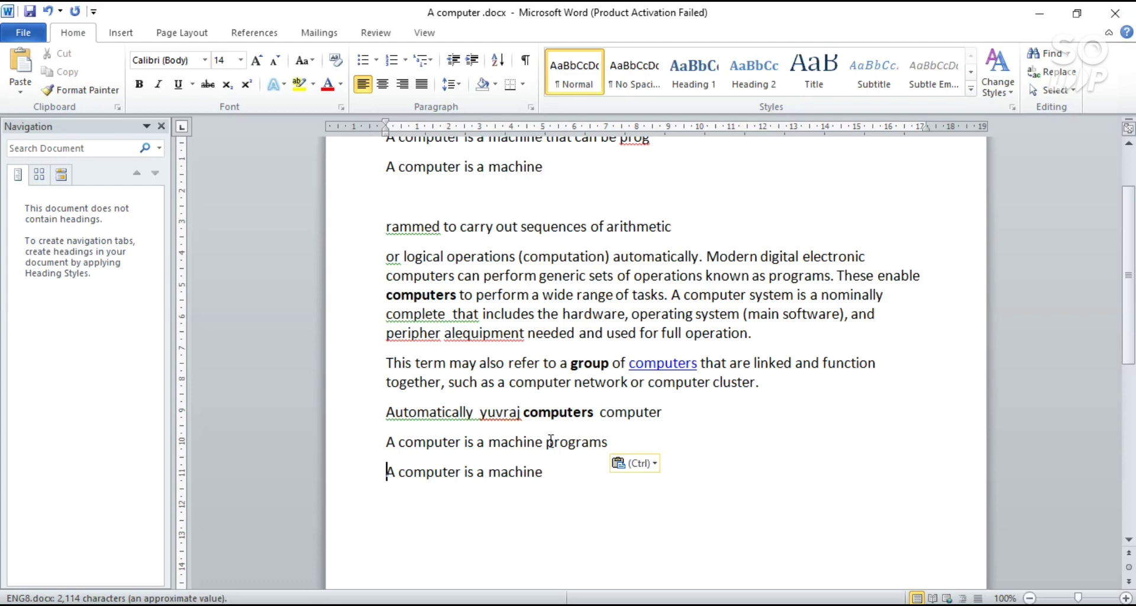
left_click(572, 488)
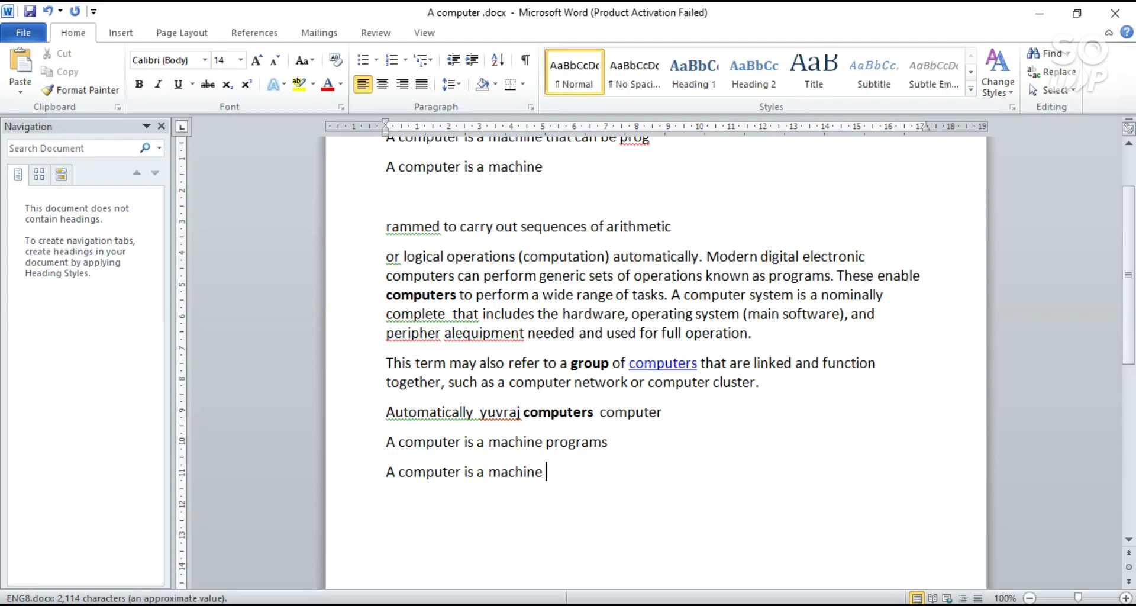
key("ctrl+v")
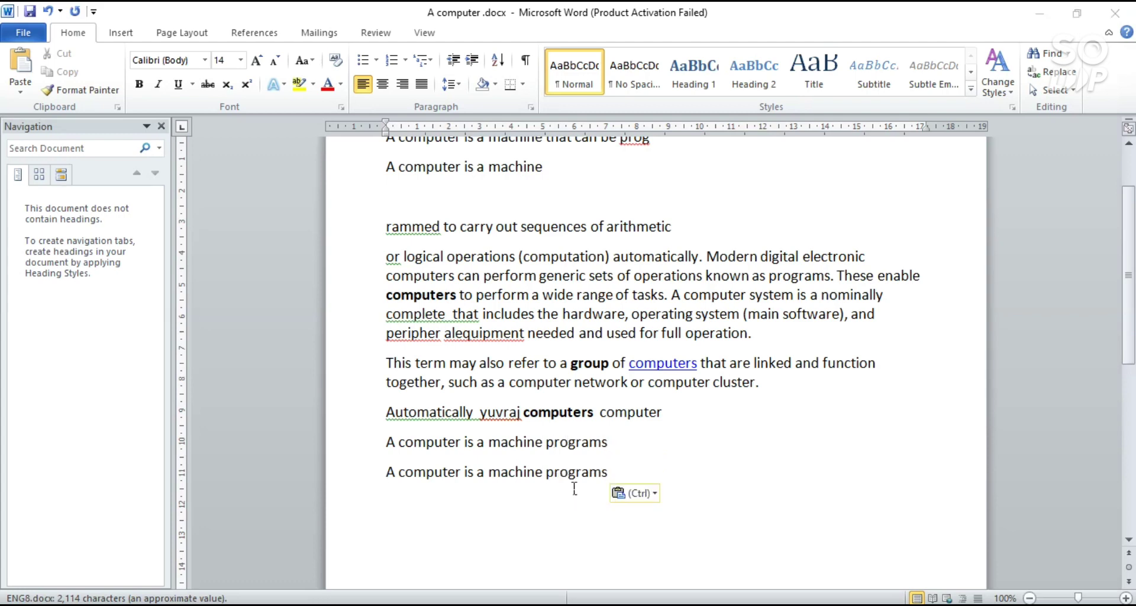
key("alt+Tab")
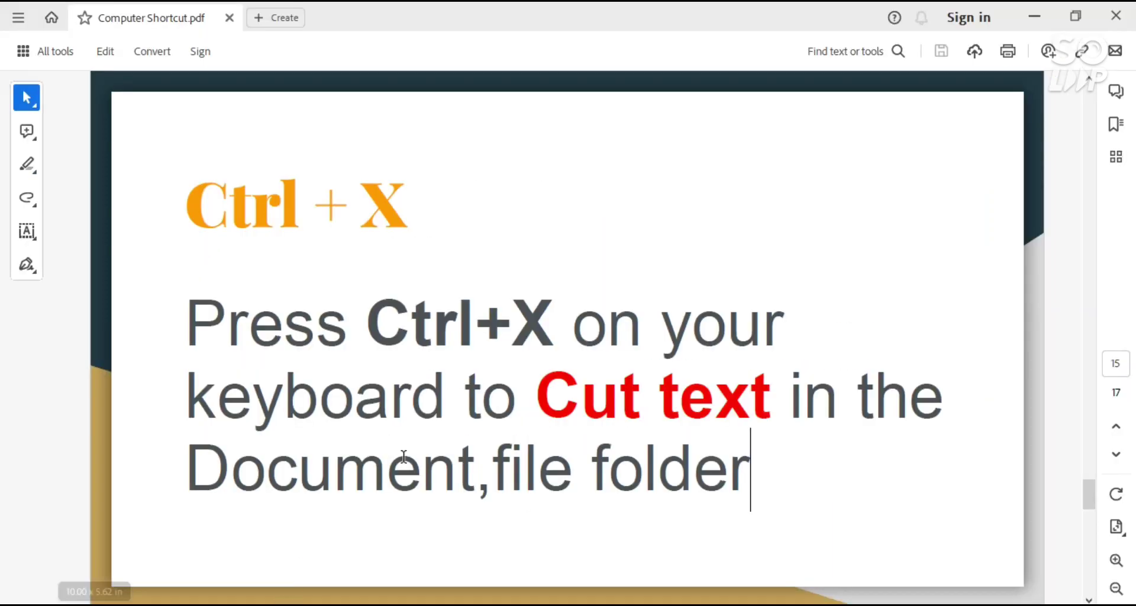
Turn the PDF to its Ctrl+Z page and undo the 'programs' paste on the last line
left_click(1116, 456)
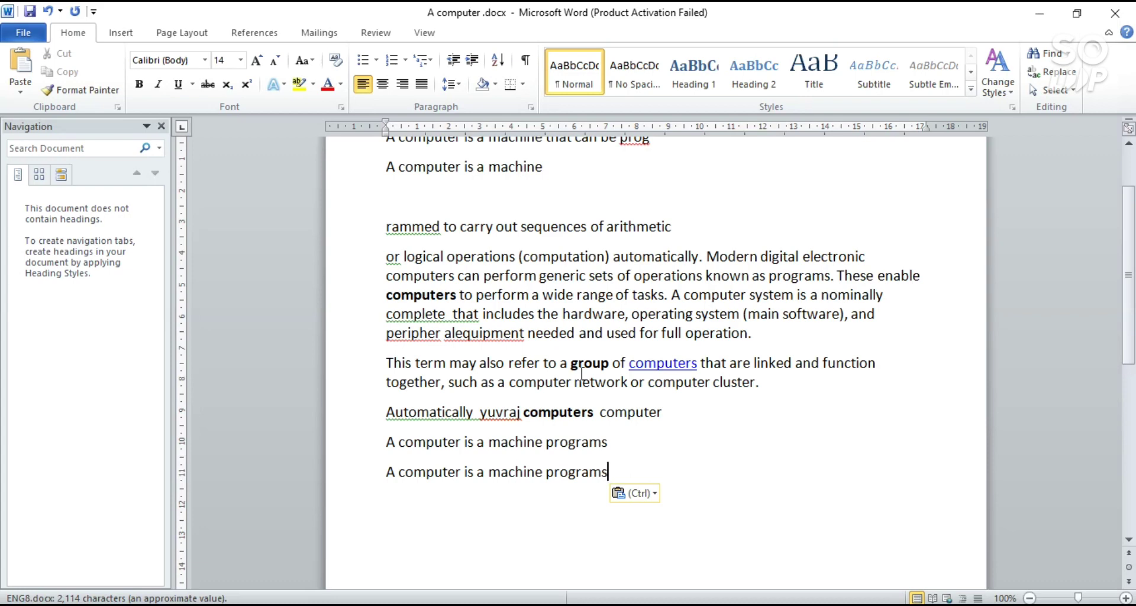
key("ctrl+z")
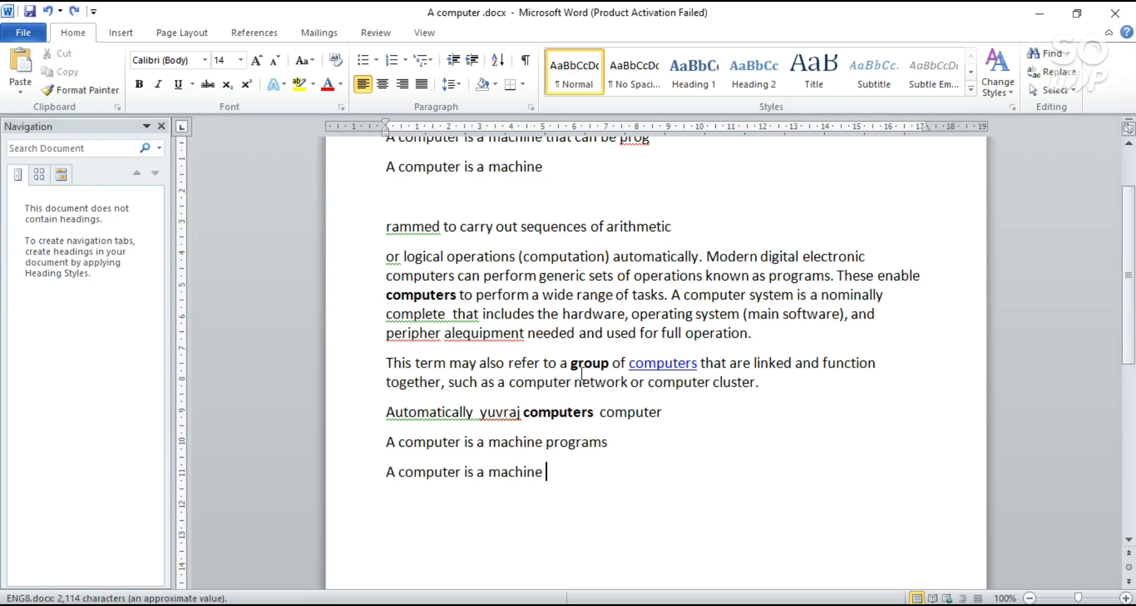